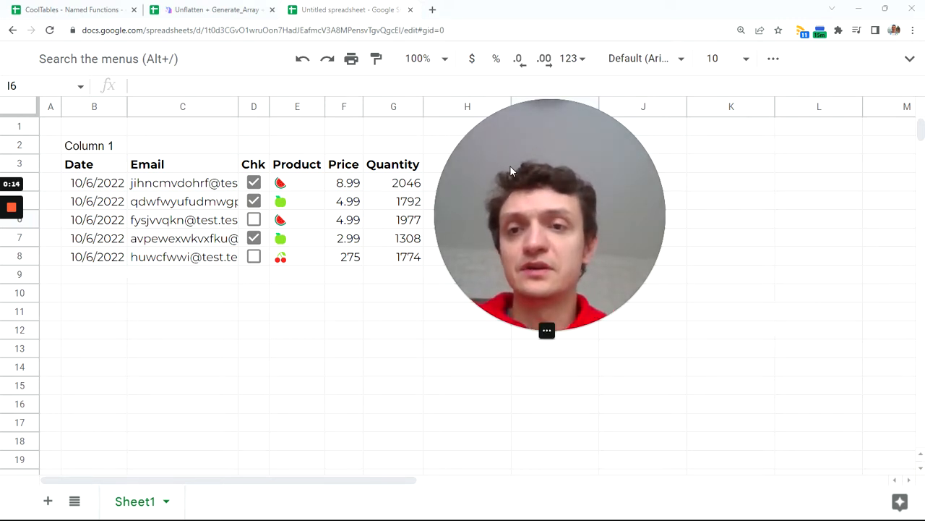
pyautogui.click(301, 171)
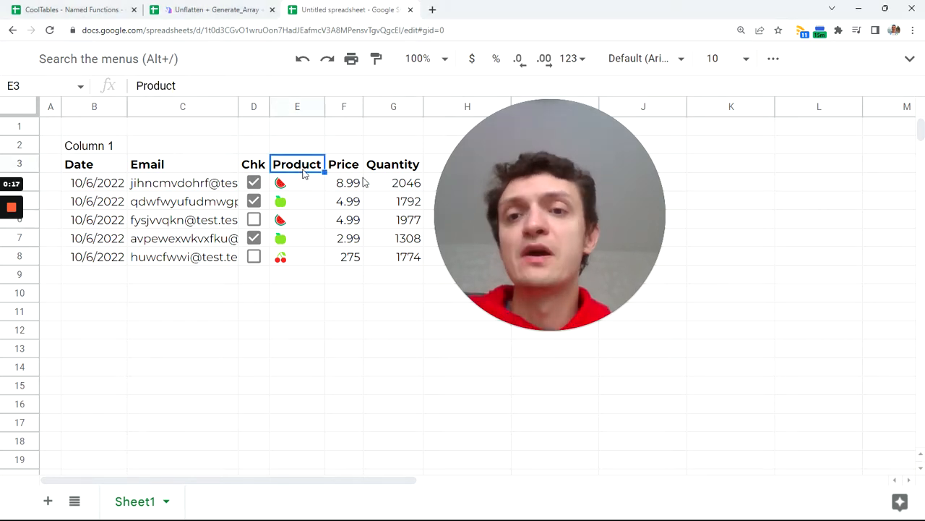
pyautogui.click(388, 171)
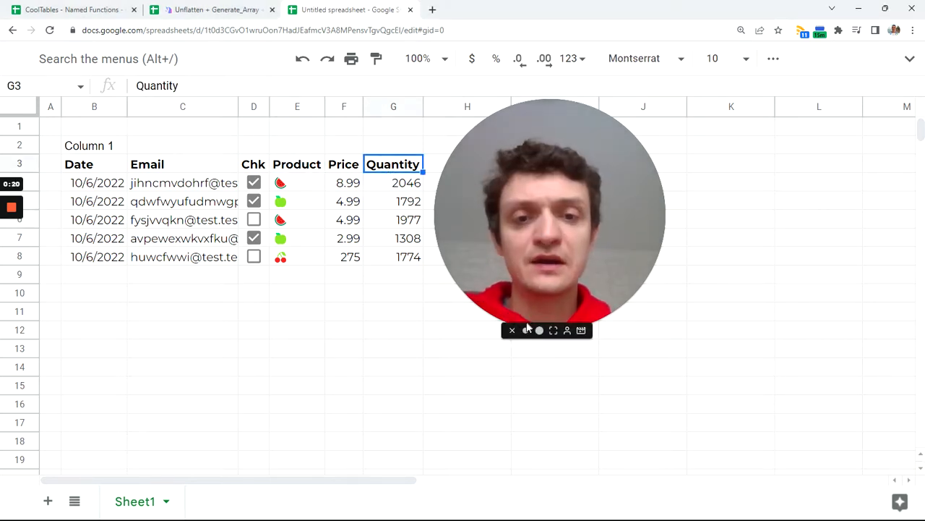
pyautogui.click(529, 332)
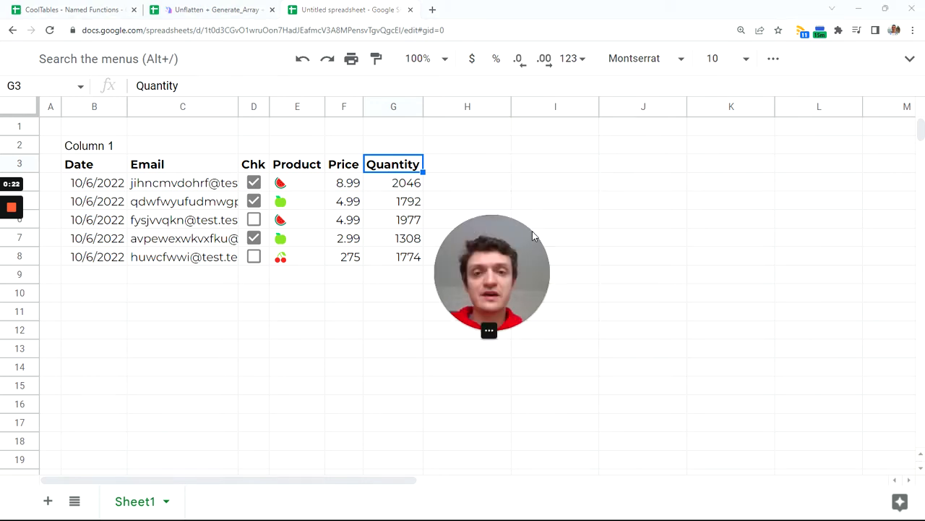
pyautogui.moveTo(485, 290); pyautogui.dragTo(883, 53)
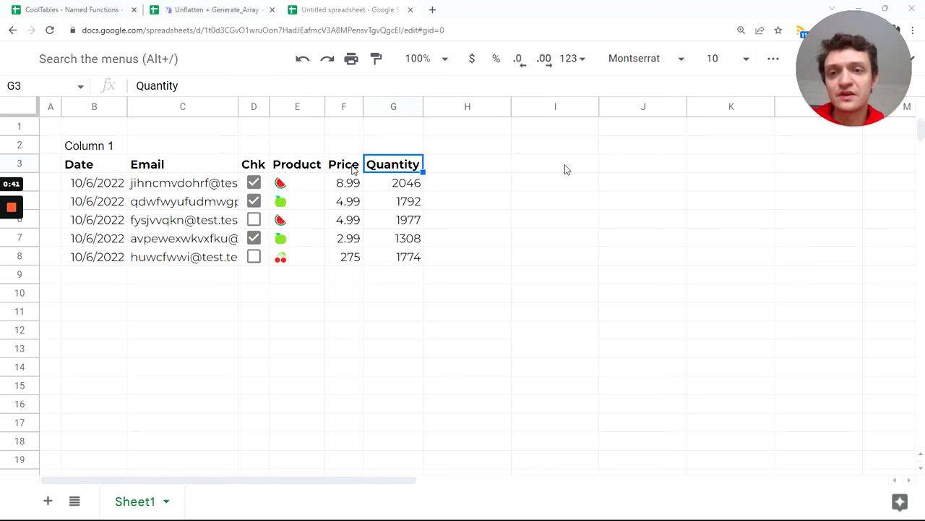
pyautogui.click(297, 165)
# Enter the column numbers 4 and 6 in cells I3 and I4.
pyautogui.click(566, 170)
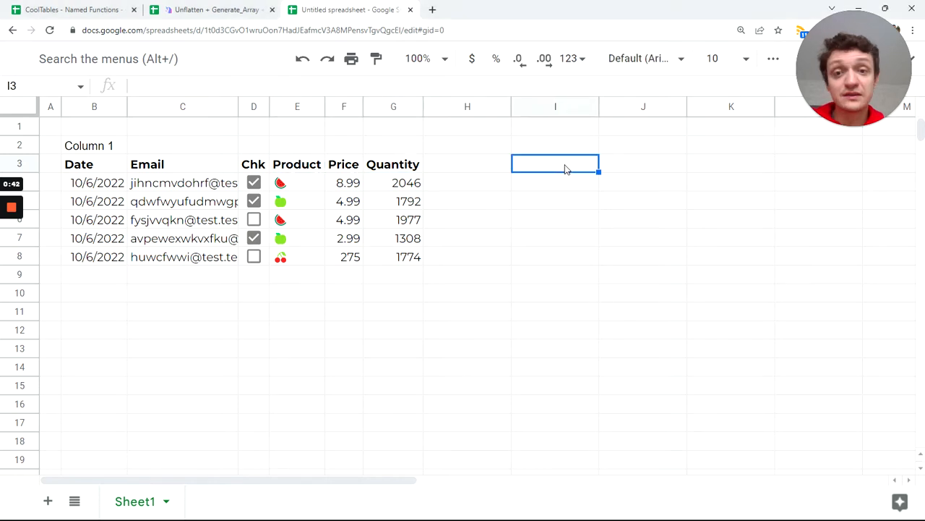
pyautogui.write('4')
pyautogui.press('Return')
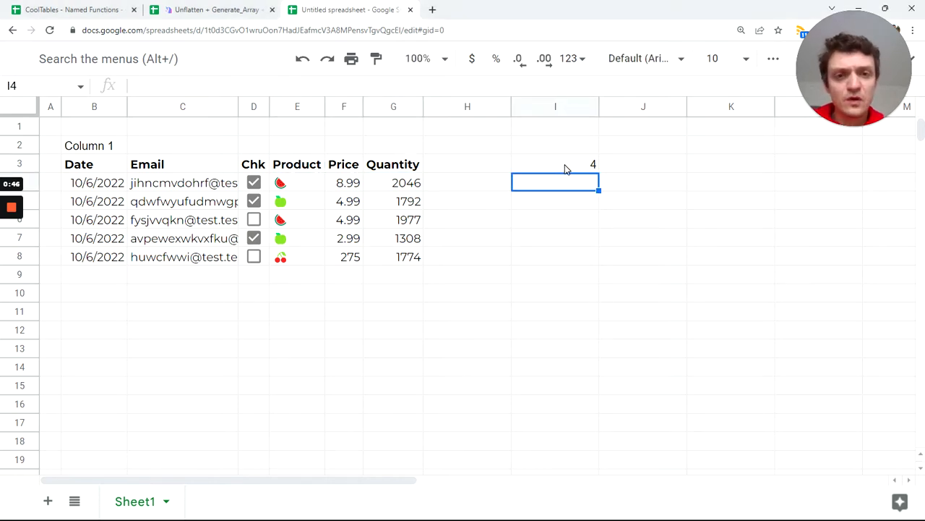
pyautogui.write('6')
pyautogui.press('Return')
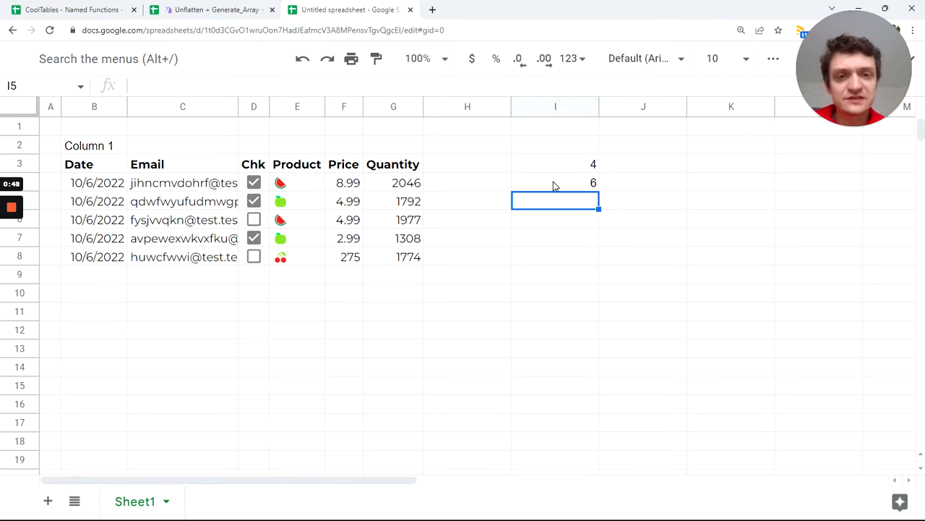
pyautogui.moveTo(555, 164); pyautogui.dragTo(555, 188)
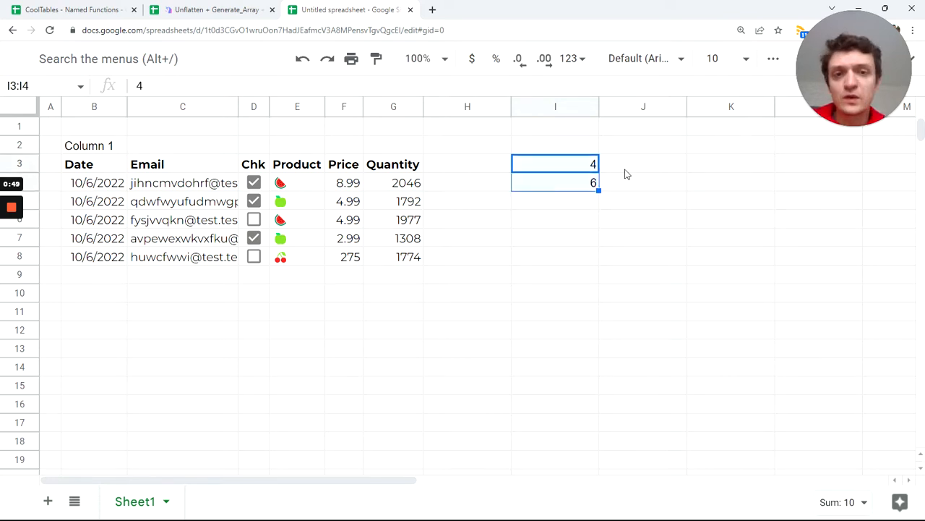
# Start a MAKEARRAY formula in K3 with rows(B3:G8) as its row count.
pyautogui.click(708, 173)
pyautogui.write('=m')
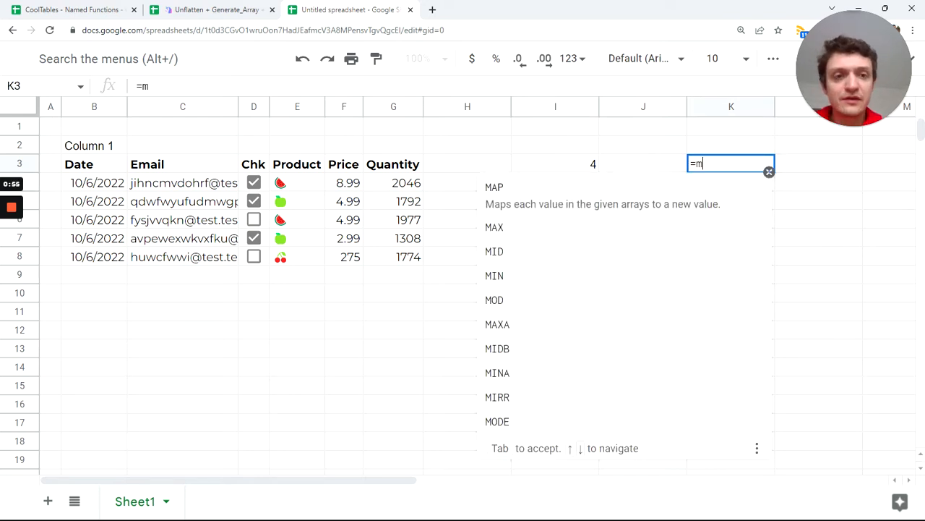
pyautogui.write('ak')
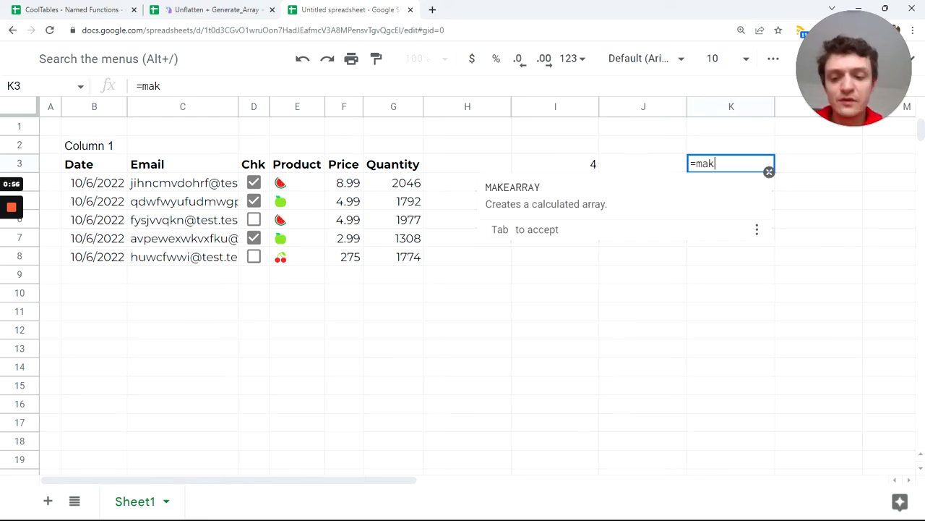
pyautogui.click(614, 192)
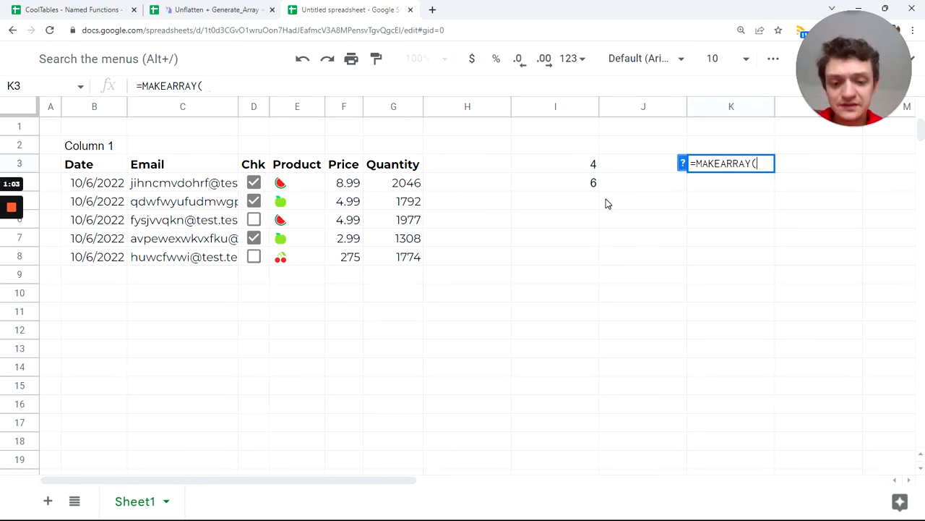
pyautogui.write('rows(')
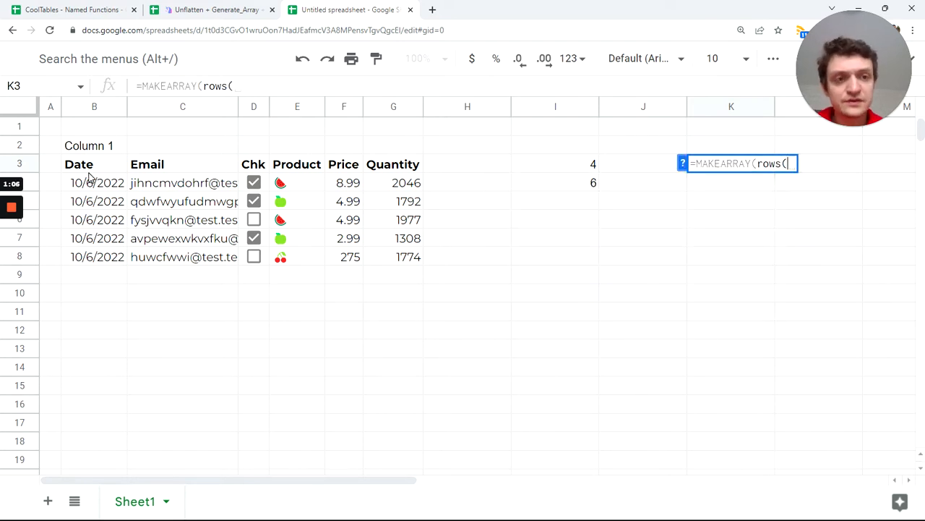
pyautogui.moveTo(91, 167); pyautogui.dragTo(390, 254)
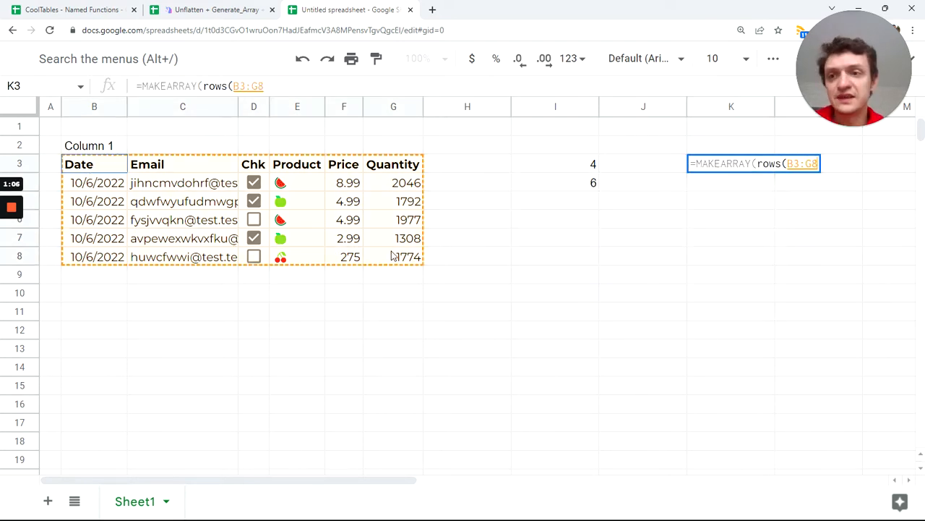
pyautogui.write('),')
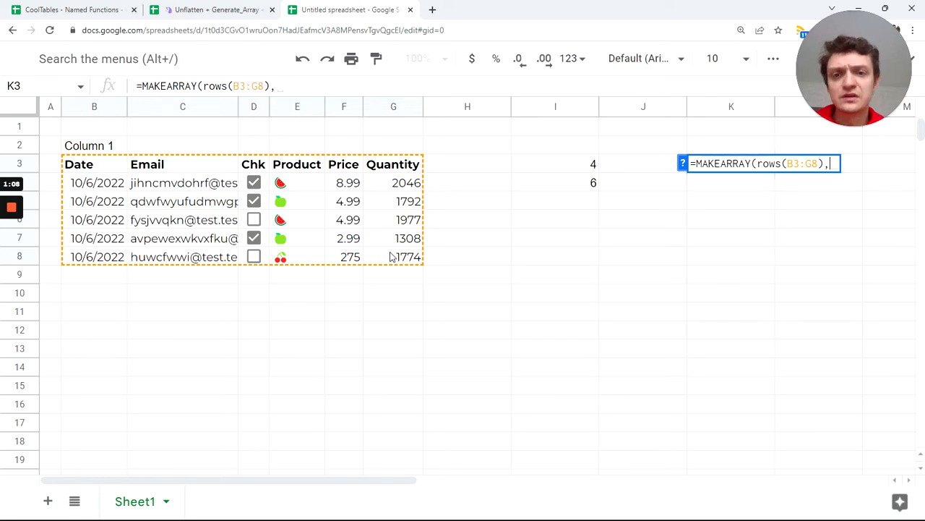
# Add COUNTA(I3:I4) as the MAKEARRAY formula's column count.
pyautogui.write('co')
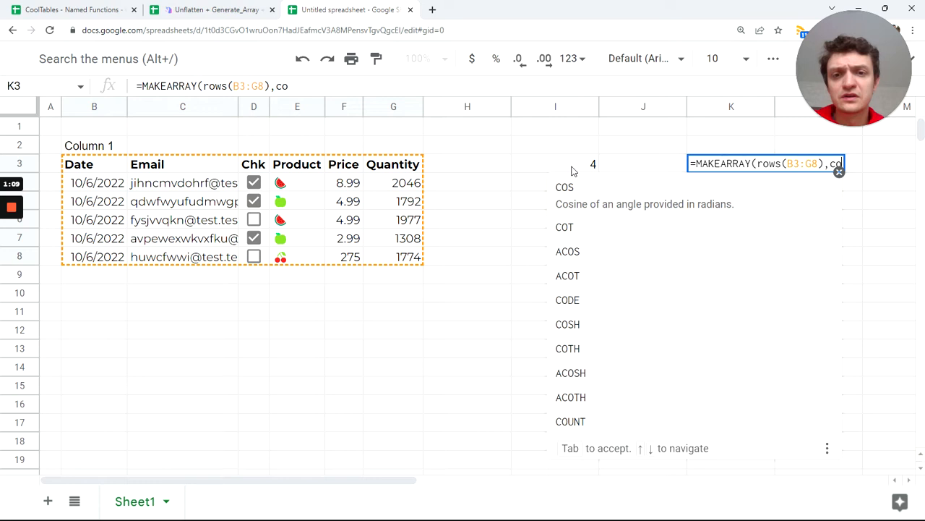
pyautogui.write('unt')
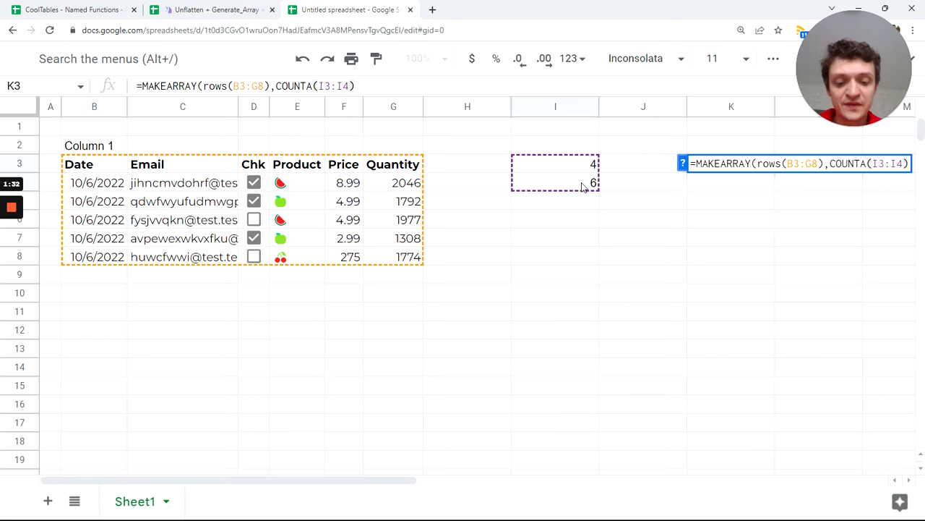
pyautogui.write(',')
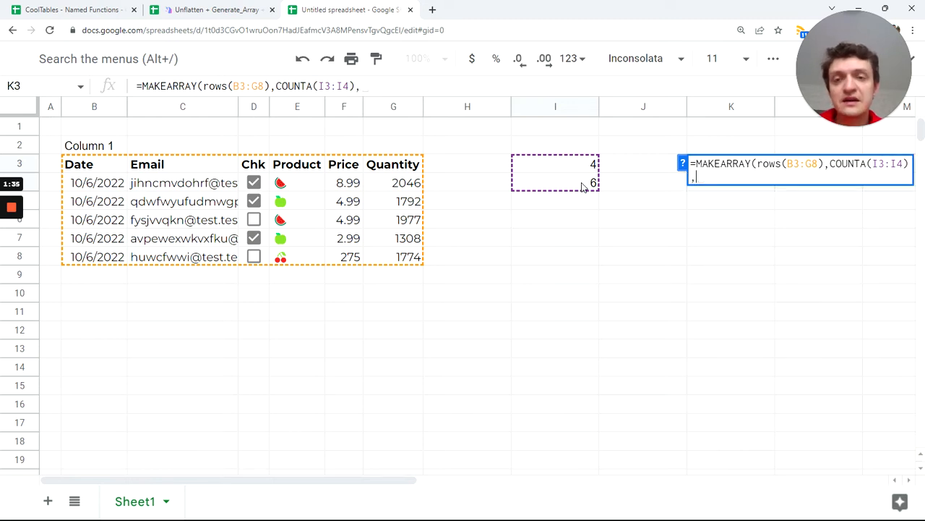
# Open a LAMBDA as the third MAKEARRAY argument with the parameters r and c.
pyautogui.write('la')
pyautogui.press('Tab')
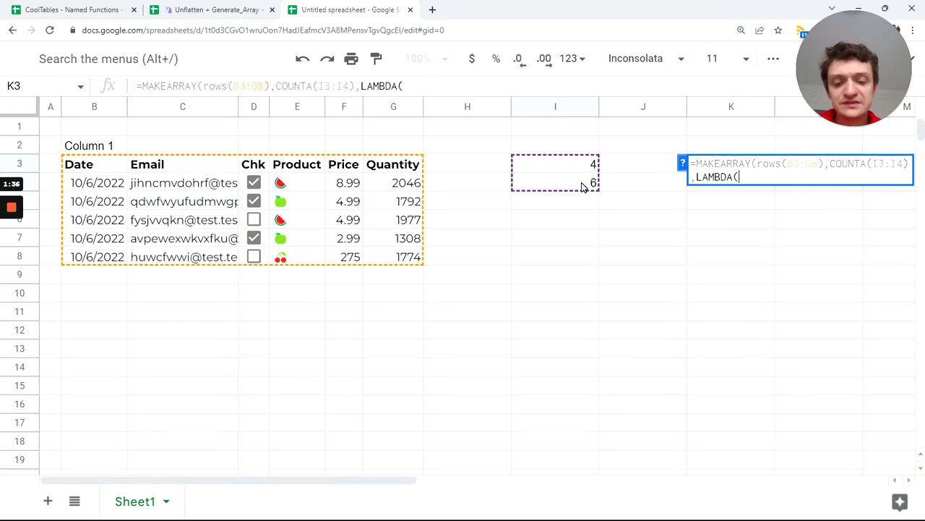
pyautogui.write('r,c')
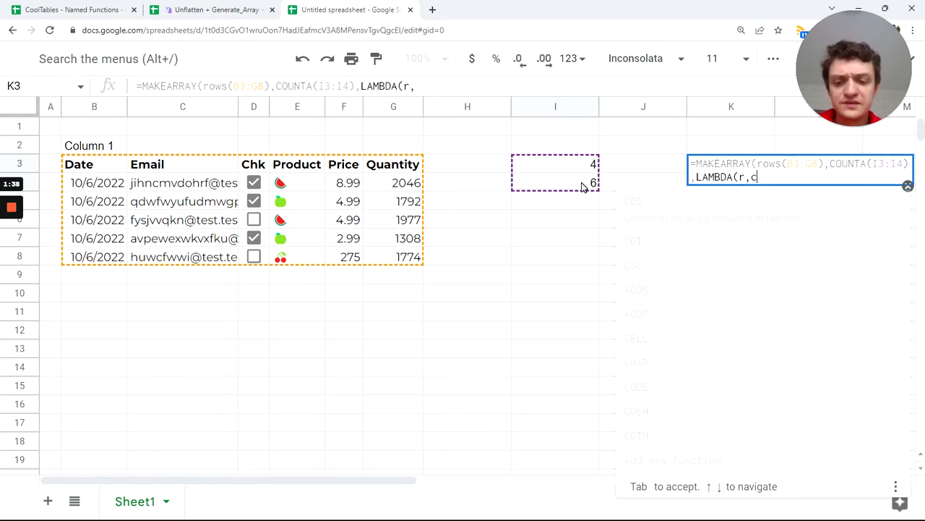
pyautogui.write(',')
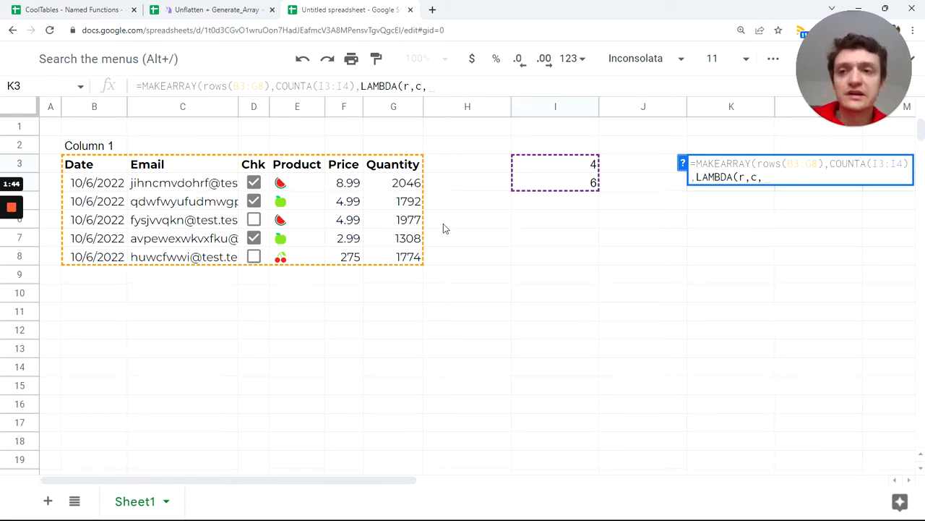
# Begin the LAMBDA body with an INDEX on the table range B3:G8, using r as the row.
pyautogui.write('i')
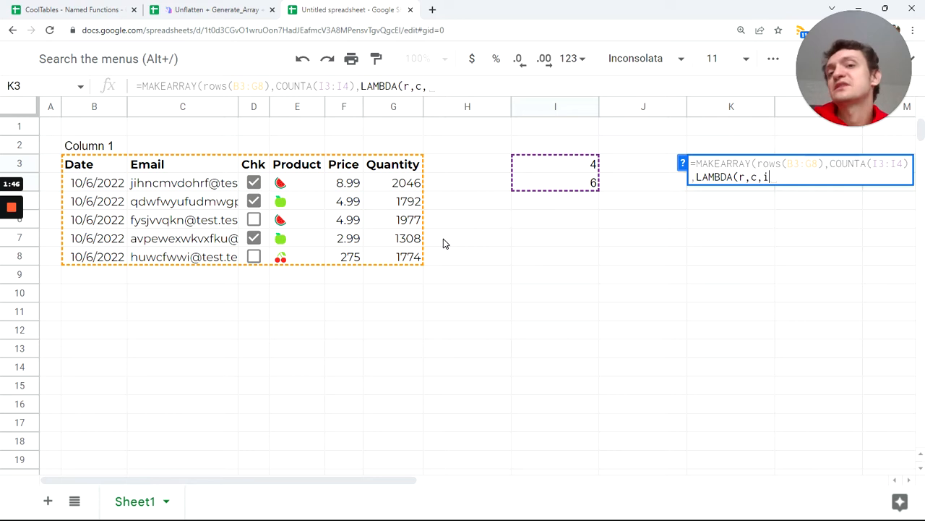
pyautogui.write('nde')
pyautogui.press('Tab')
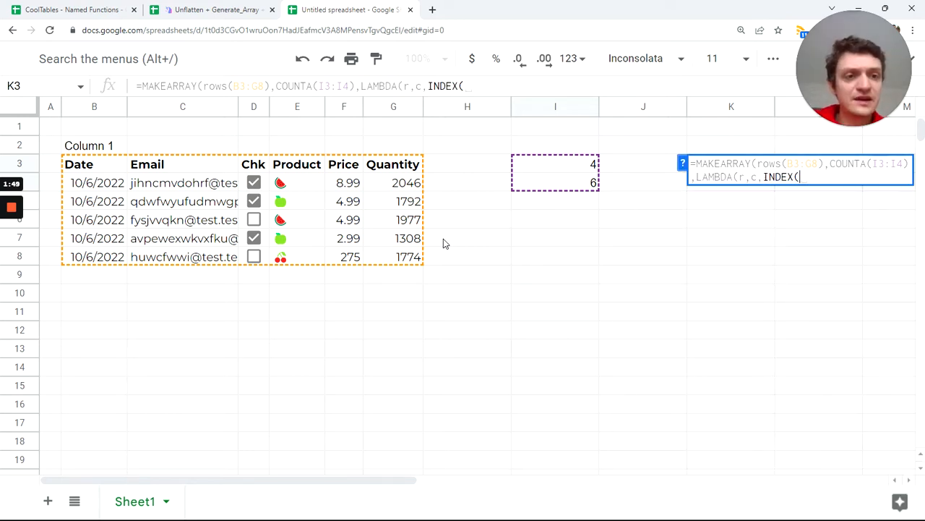
pyautogui.moveTo(102, 168); pyautogui.dragTo(397, 258)
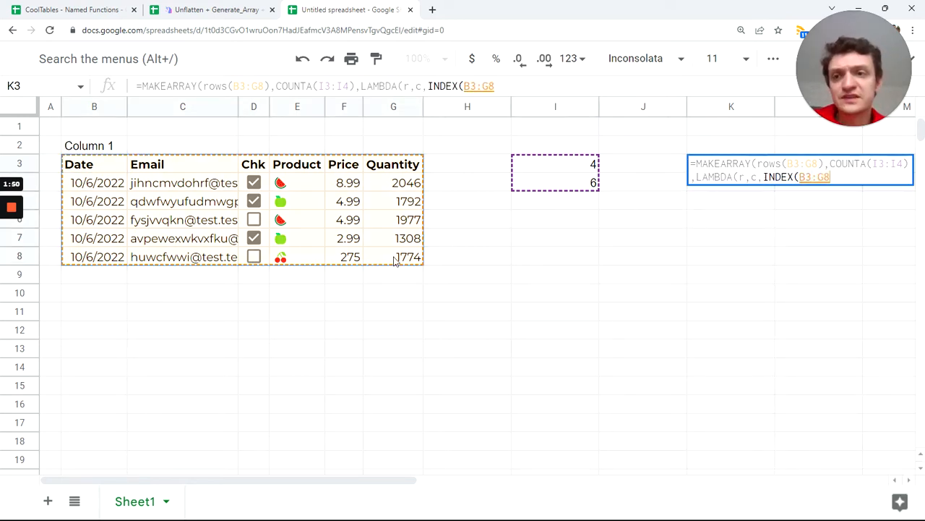
pyautogui.write(',')
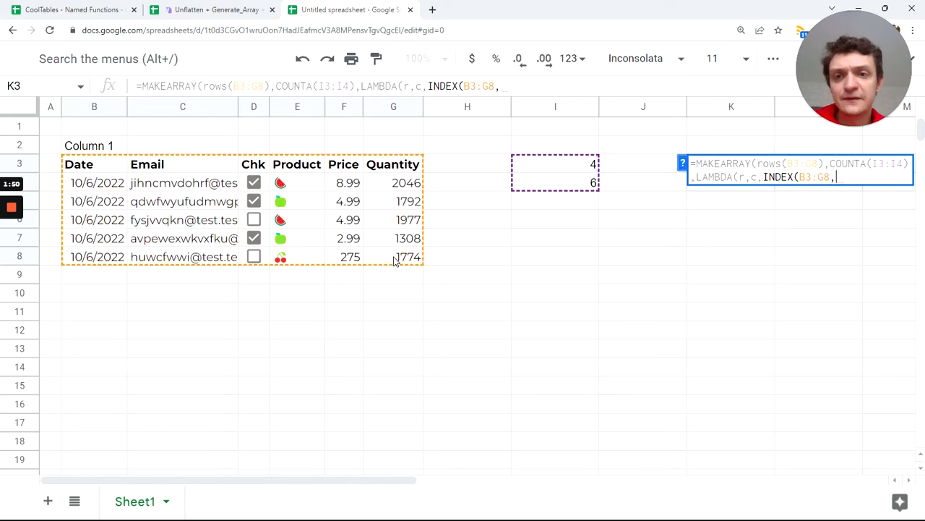
pyautogui.click(683, 166)
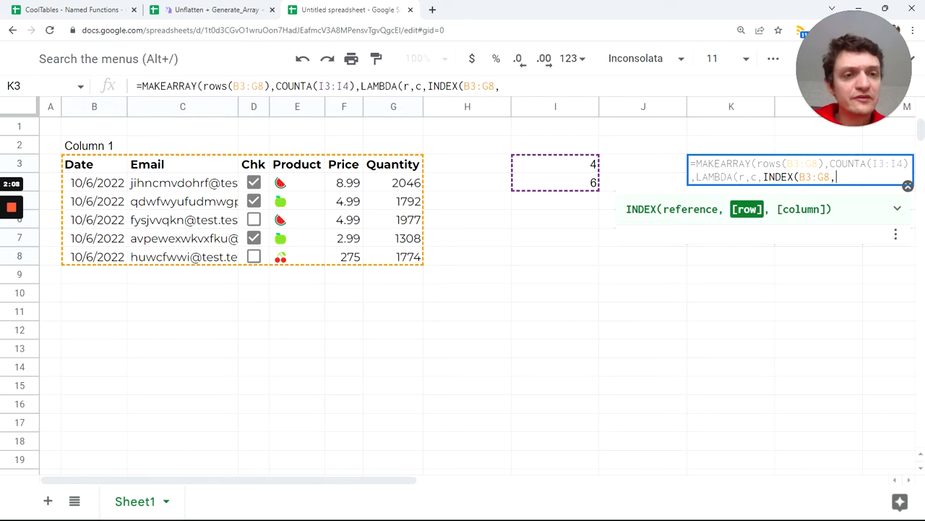
pyautogui.write('r,')
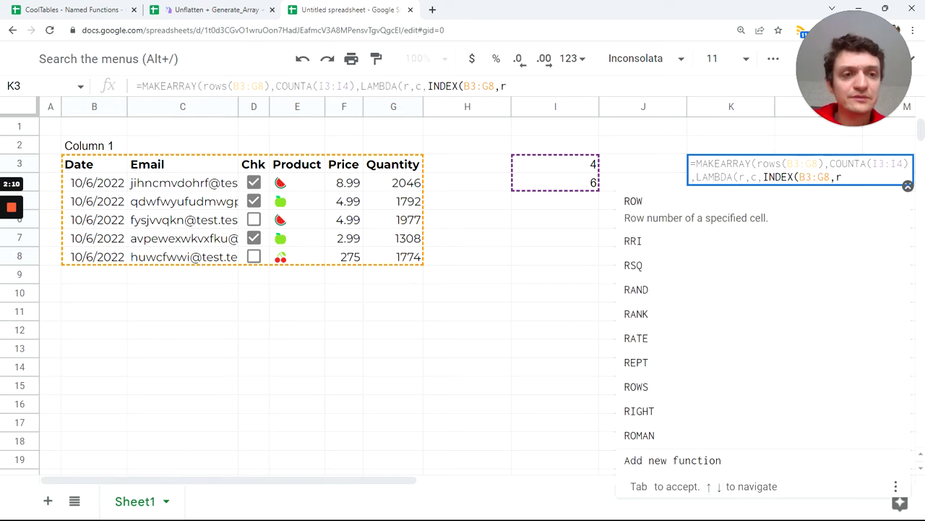
# Use INDEX(I3:I4,c) as the outer INDEX's column argument and commit the formula in K3.
pyautogui.write('index')
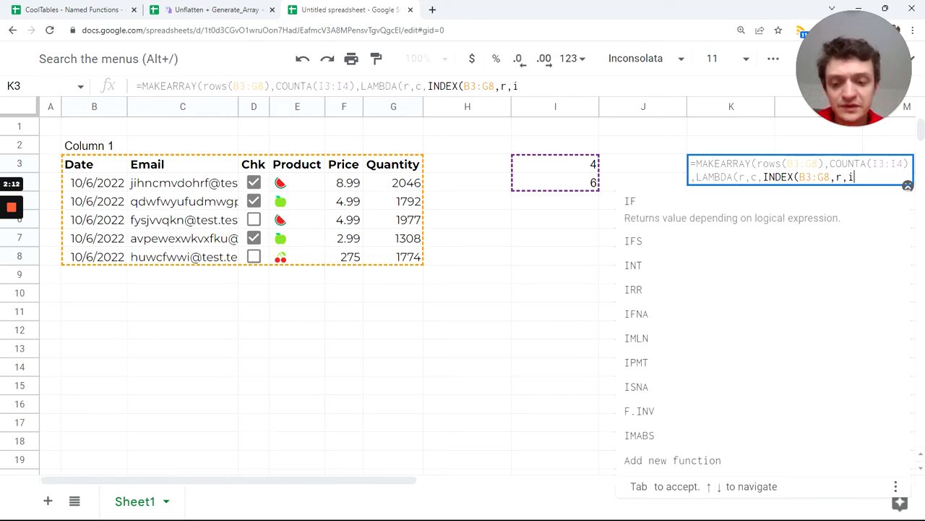
pyautogui.press('Tab')
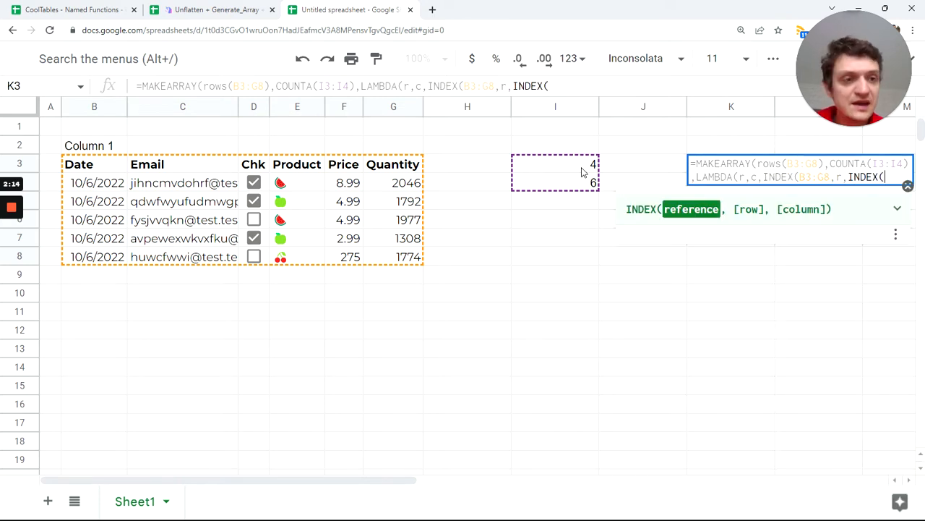
pyautogui.moveTo(583, 166); pyautogui.dragTo(584, 188)
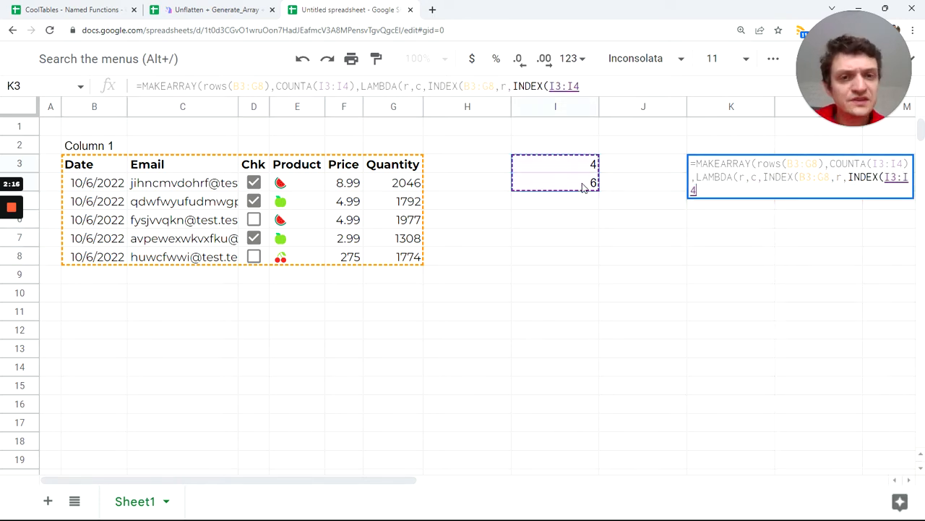
pyautogui.write(',')
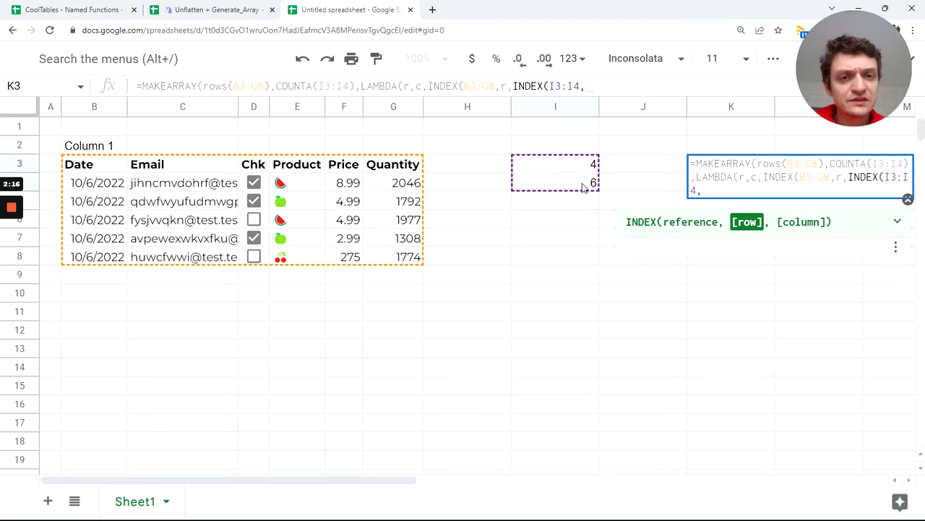
pyautogui.write('c)')
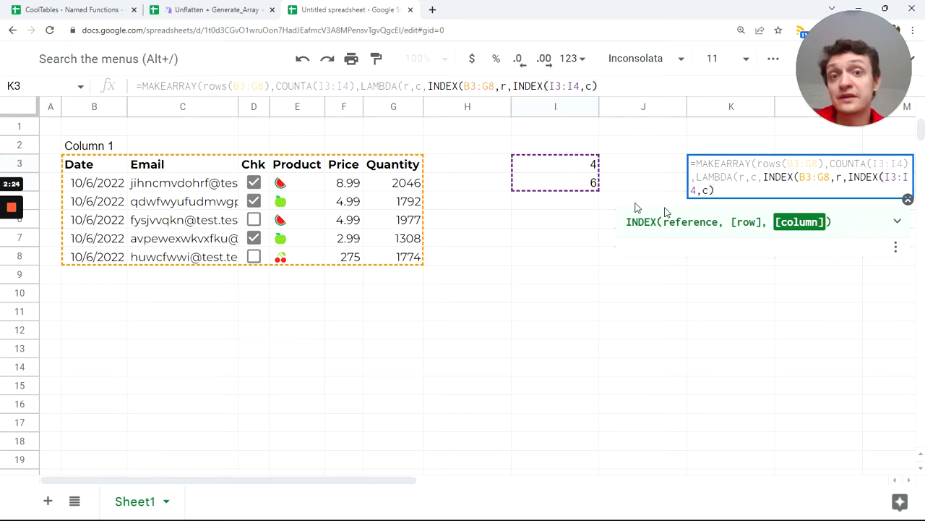
pyautogui.press('Return')
pyautogui.press('Up')
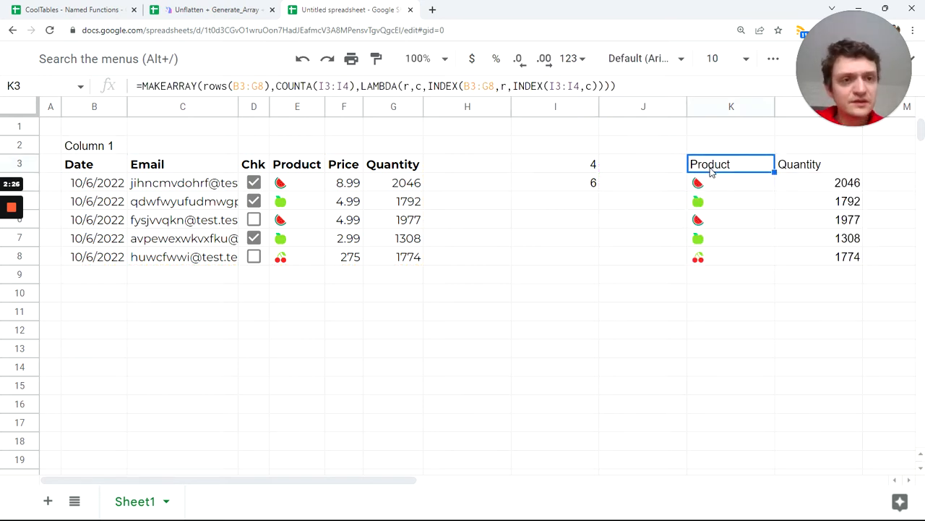
# Change the second column number in the list, cell I4, to 1.
pyautogui.click(556, 168)
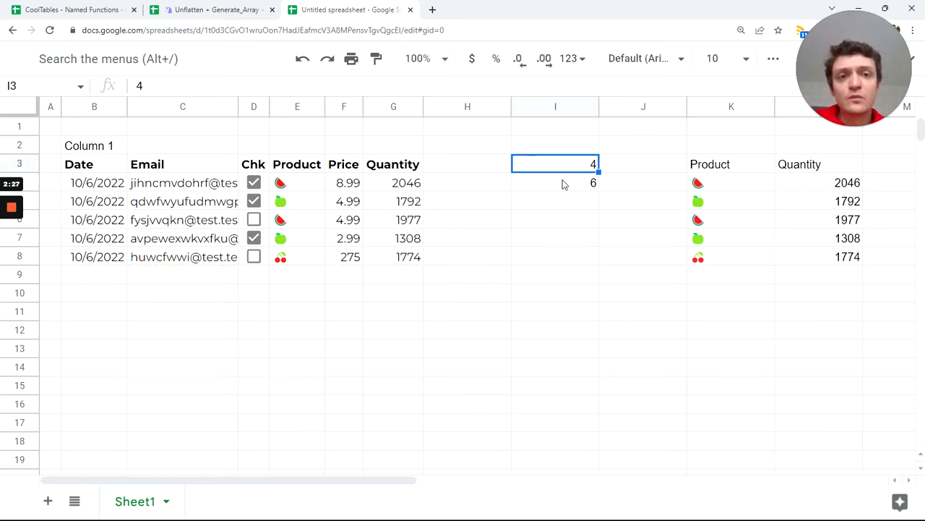
pyautogui.click(564, 185)
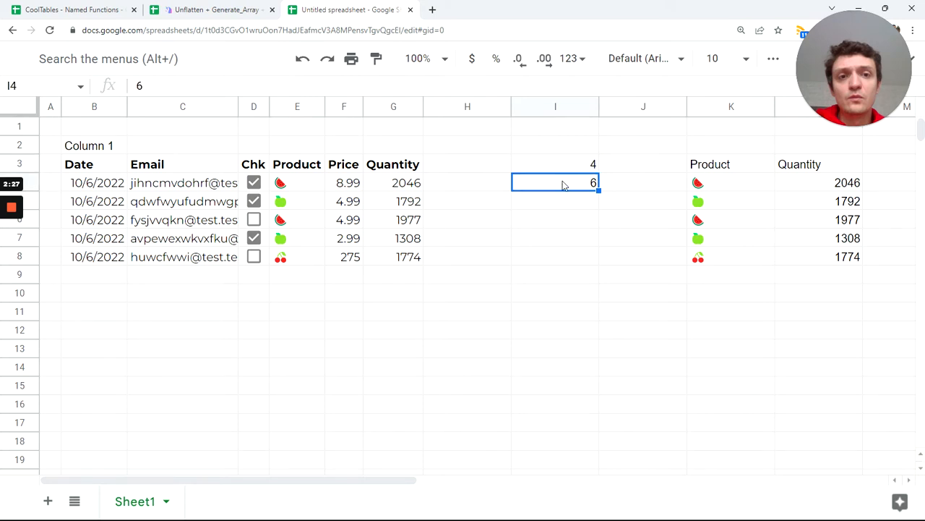
pyautogui.write('1')
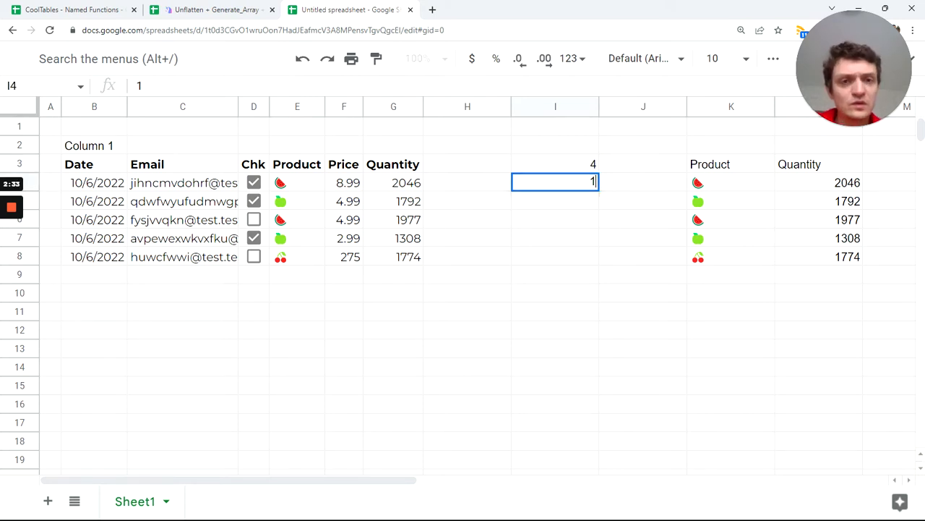
pyautogui.press('Return')
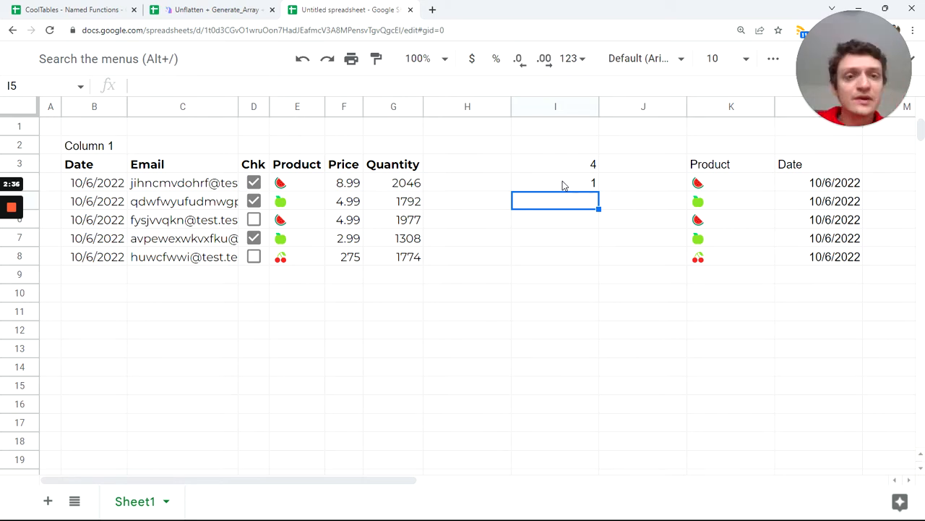
pyautogui.click(564, 185)
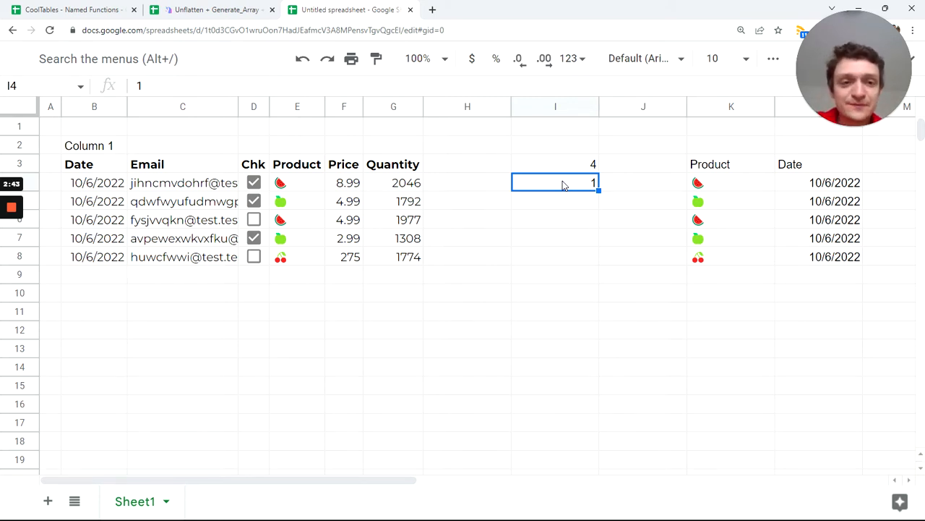
pyautogui.click(706, 295)
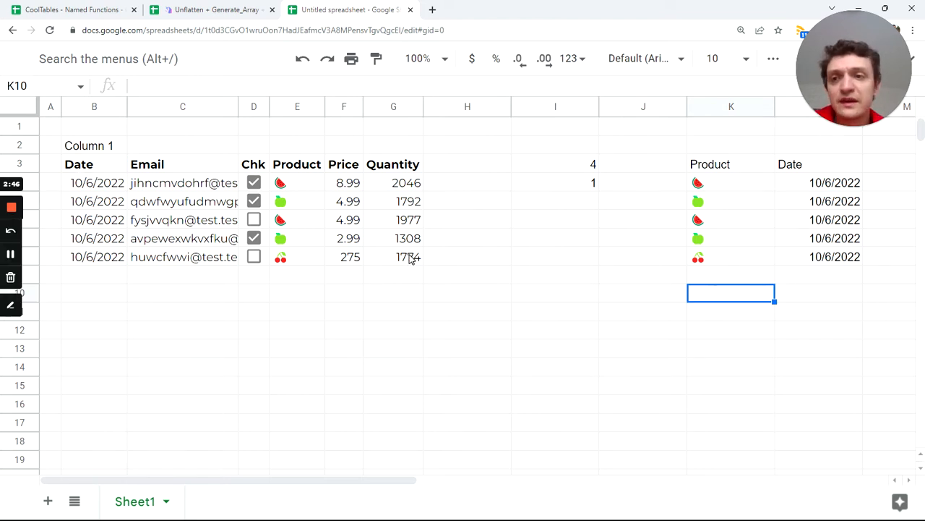
pyautogui.click(606, 317)
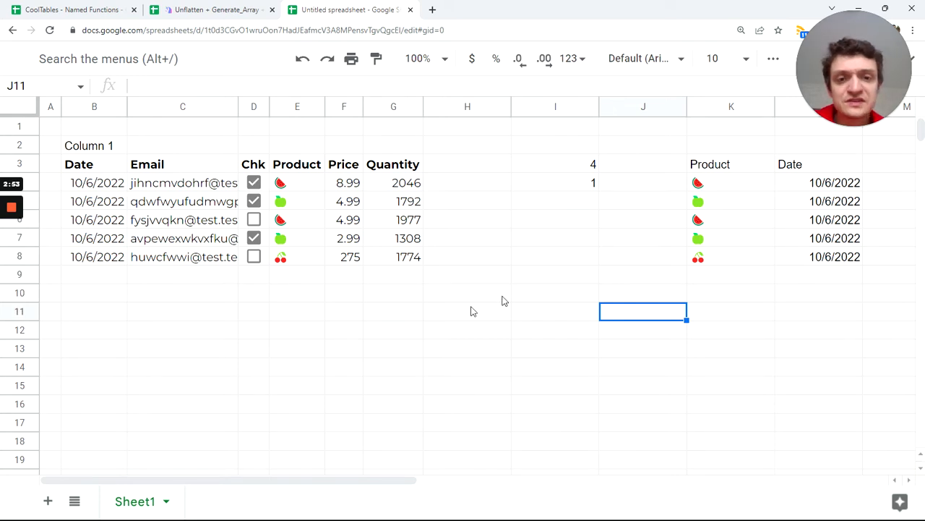
pyautogui.click(90, 167)
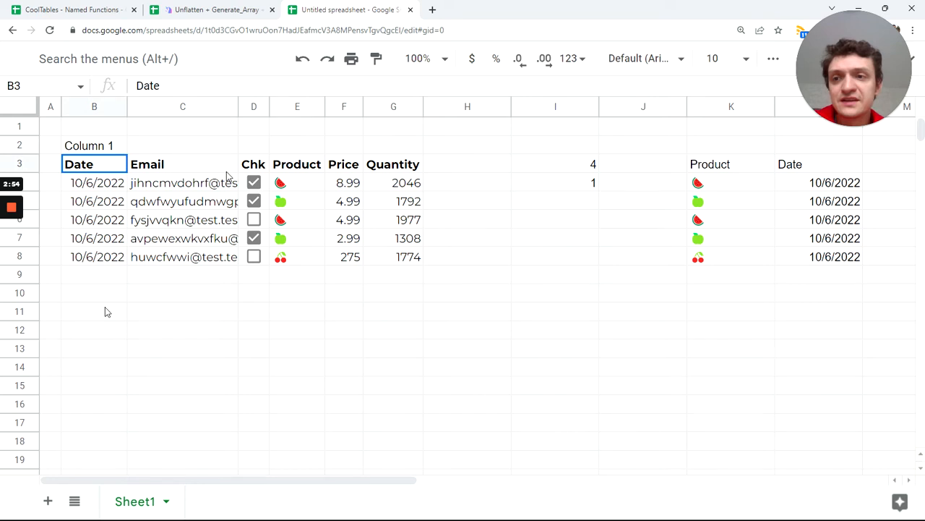
# Begin a SEQUENCE formula in B11 with 1 as the row count.
pyautogui.click(105, 311)
pyautogui.write('=')
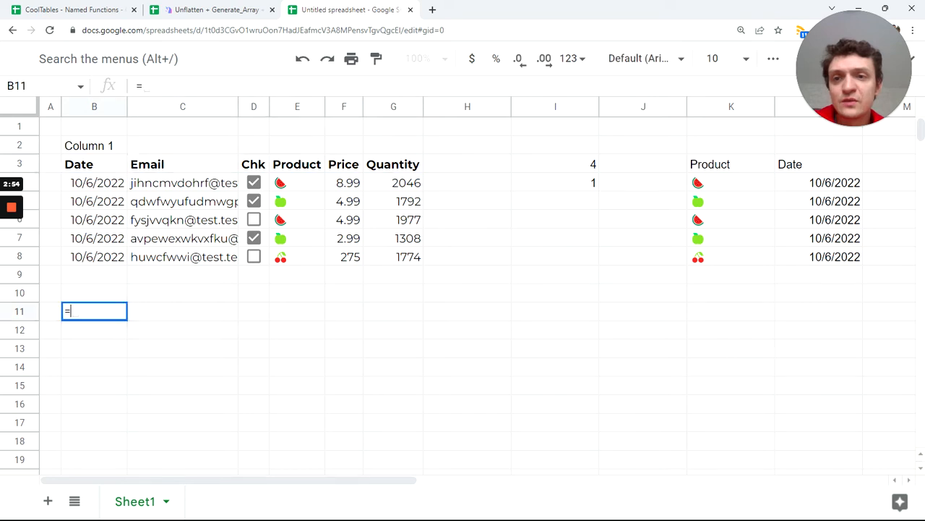
pyautogui.write('seq')
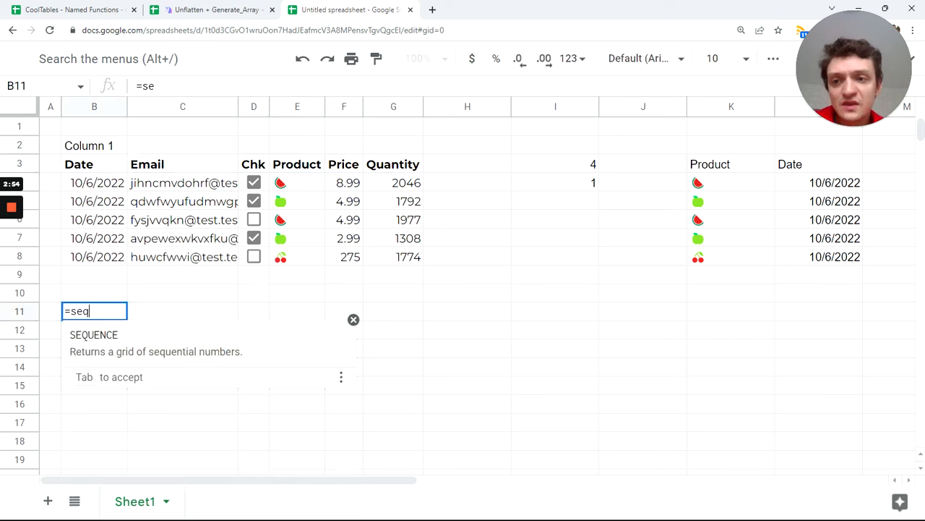
pyautogui.press('Tab')
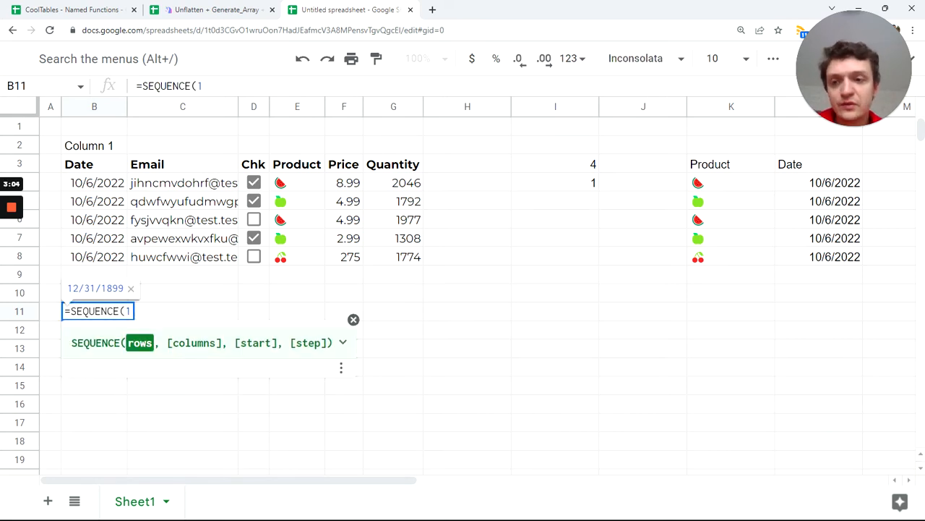
pyautogui.write('1,')
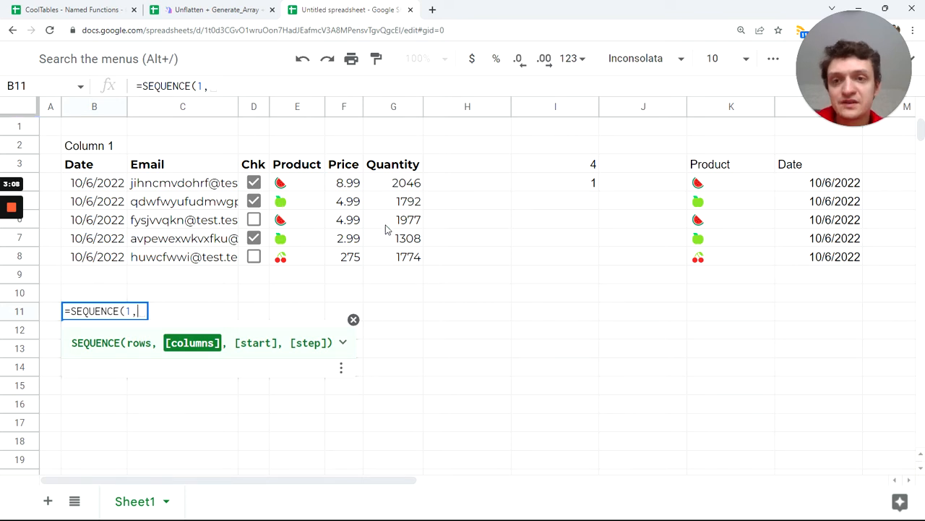
# Use COLUMNS(B3:G8) as the SEQUENCE column count and commit the formula.
pyautogui.write('coul')
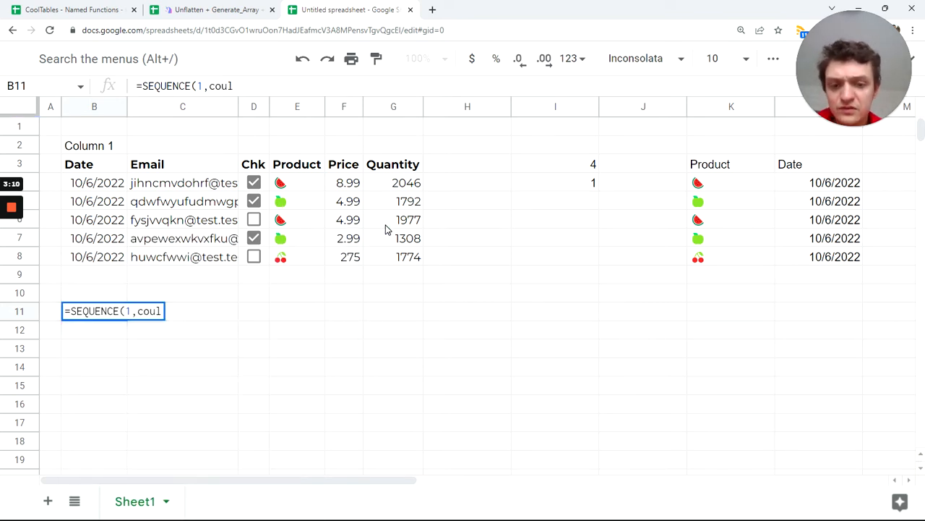
pyautogui.press('BackSpace')
pyautogui.press('BackSpace')
pyautogui.write('lu')
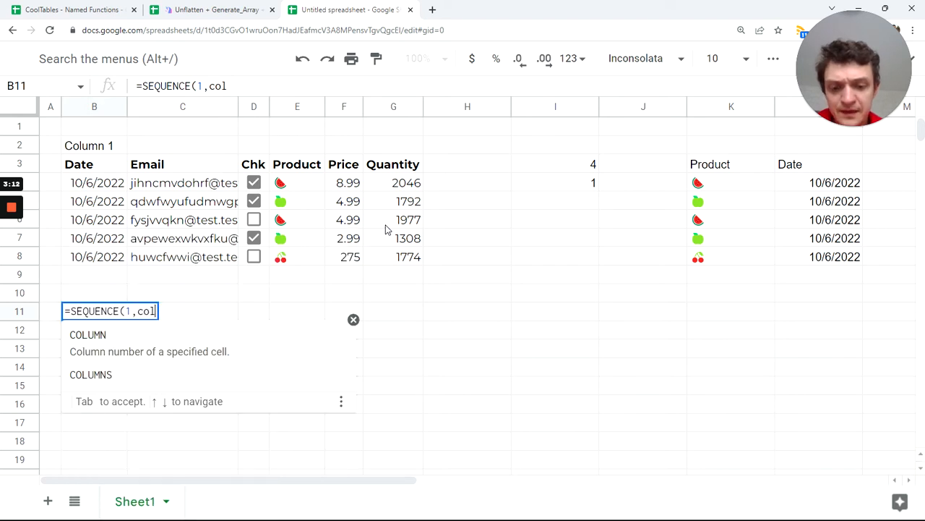
pyautogui.click(136, 380)
pyautogui.moveTo(76, 168); pyautogui.dragTo(404, 255)
pyautogui.press('Return')
# Copy the number formatting of C11 onto B11 with Paint format.
pyautogui.click(124, 320)
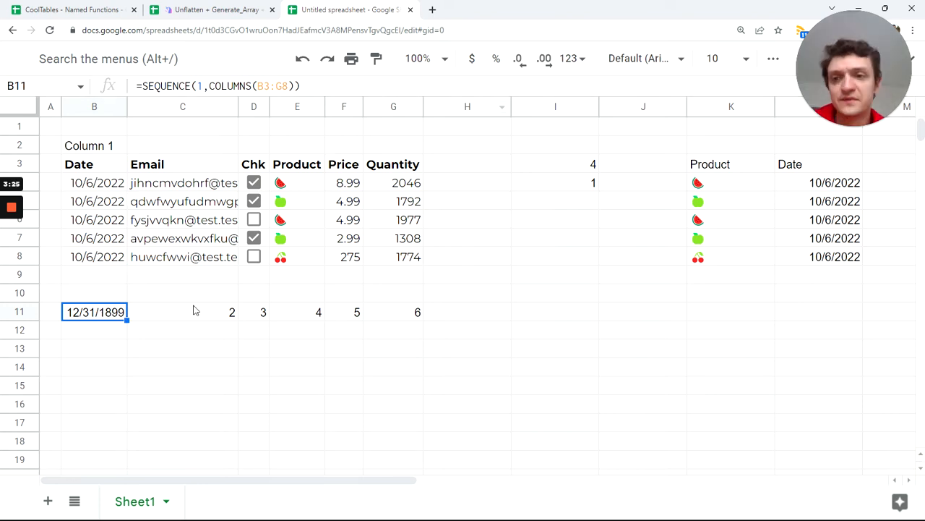
pyautogui.click(194, 311)
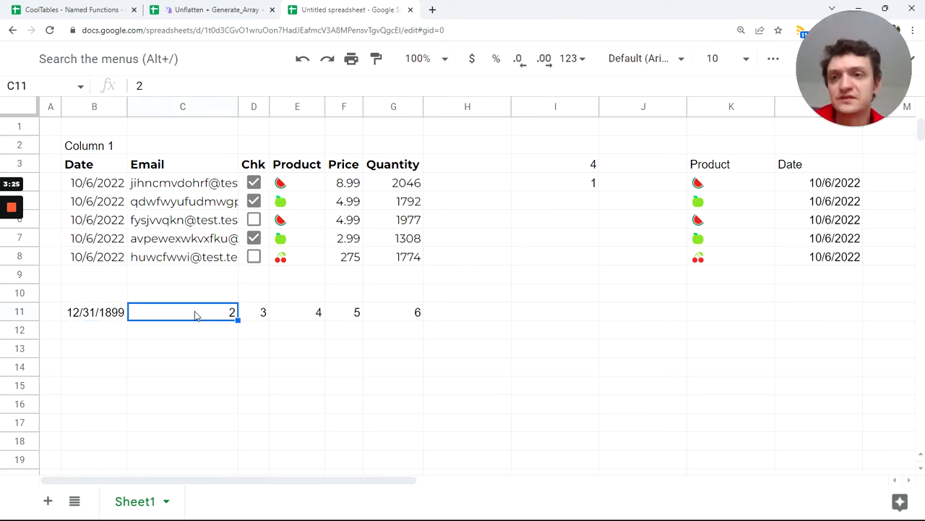
pyautogui.click(376, 63)
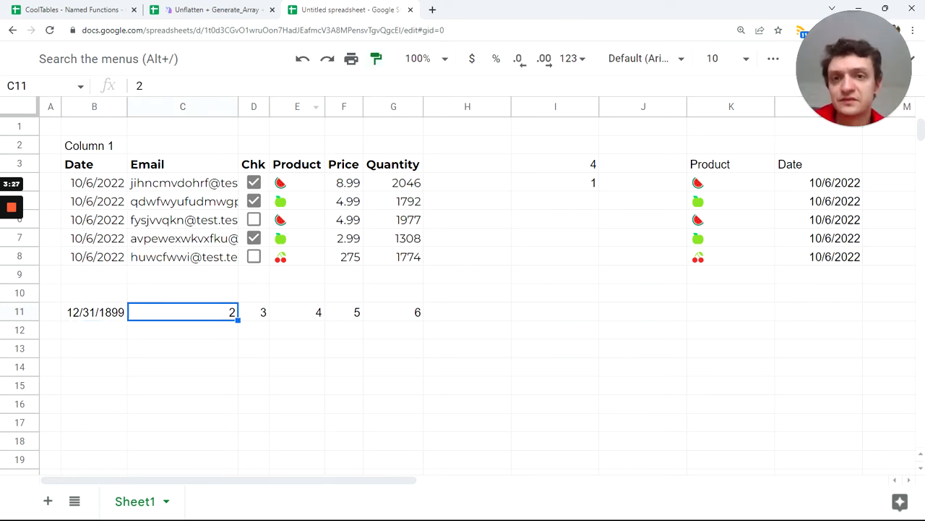
pyautogui.click(119, 312)
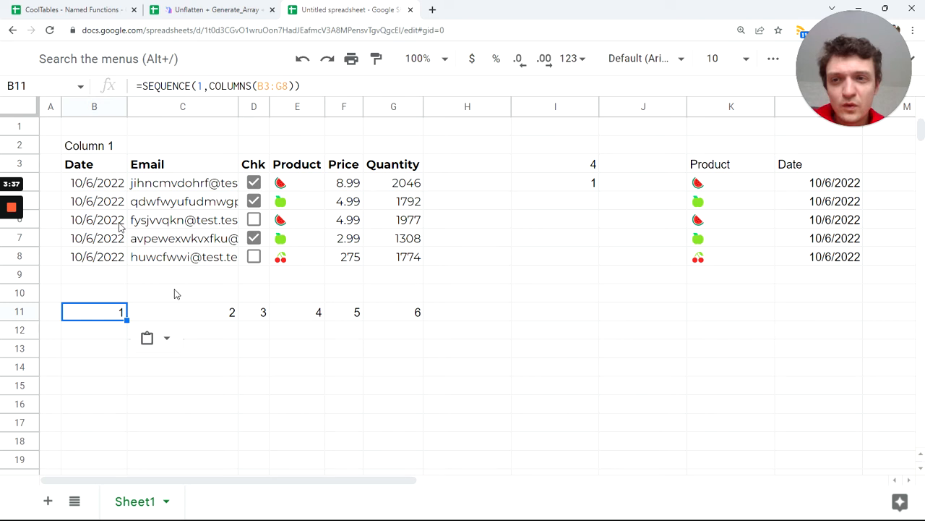
# Wrap the SEQUENCE formula in B11 in an INDEX function and commit it.
pyautogui.moveTo(589, 168); pyautogui.dragTo(587, 188)
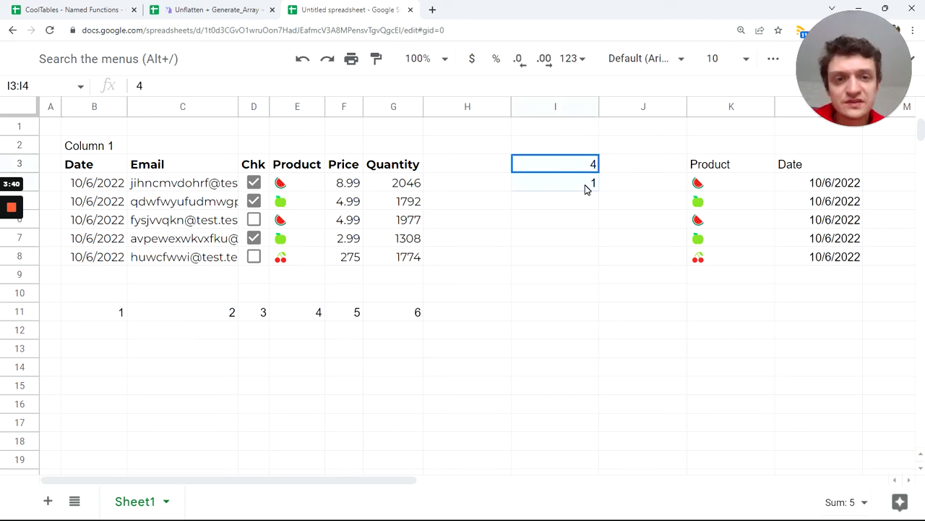
pyautogui.click(121, 312)
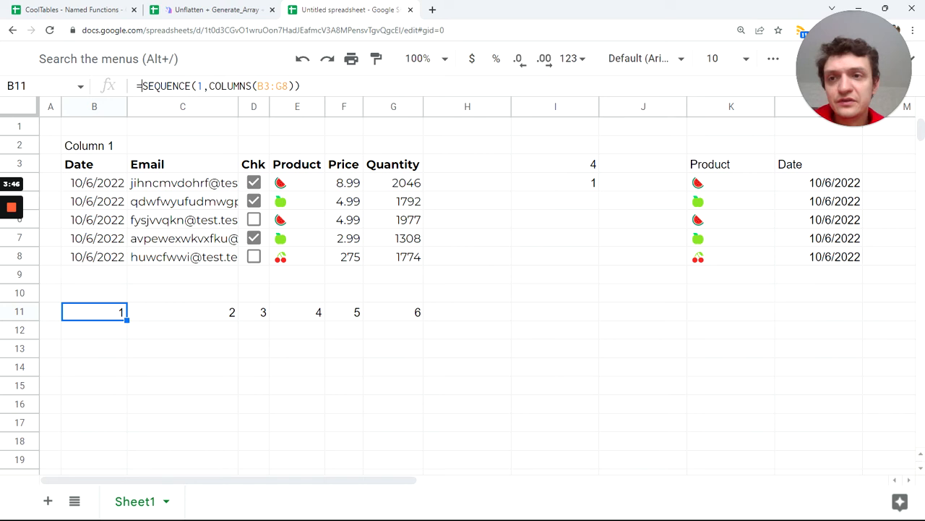
pyautogui.click(140, 86)
pyautogui.write('index(')
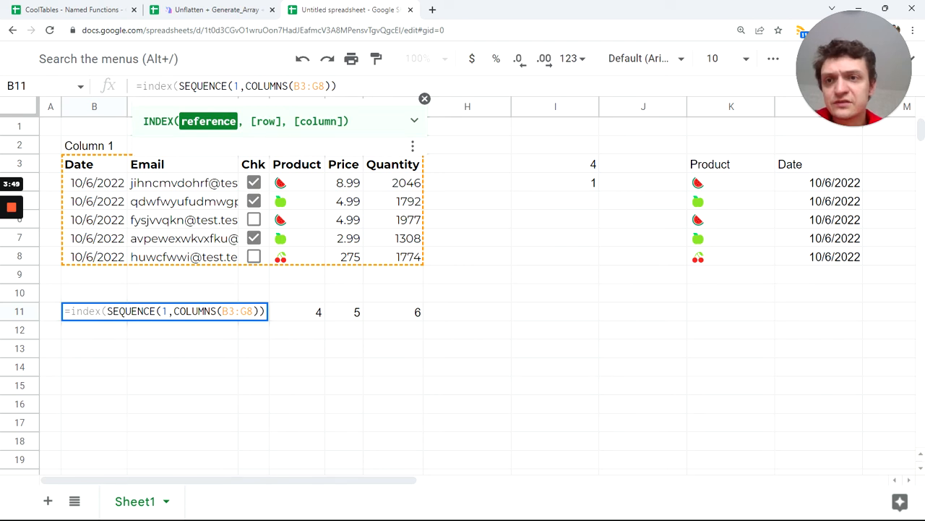
pyautogui.press('Tab')
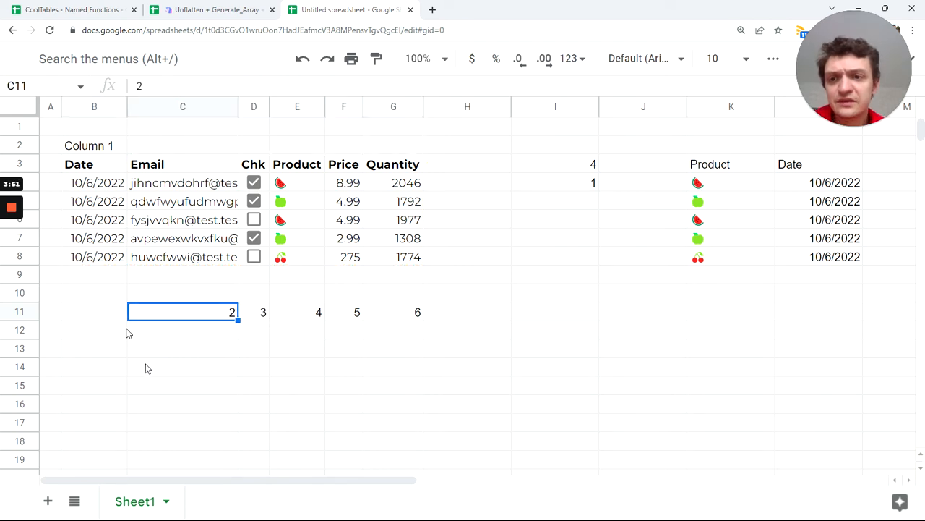
# Nest the SEQUENCE expression in B11 as the search key of a MATCH function inside the INDEX.
pyautogui.press('Left')
pyautogui.click(180, 86)
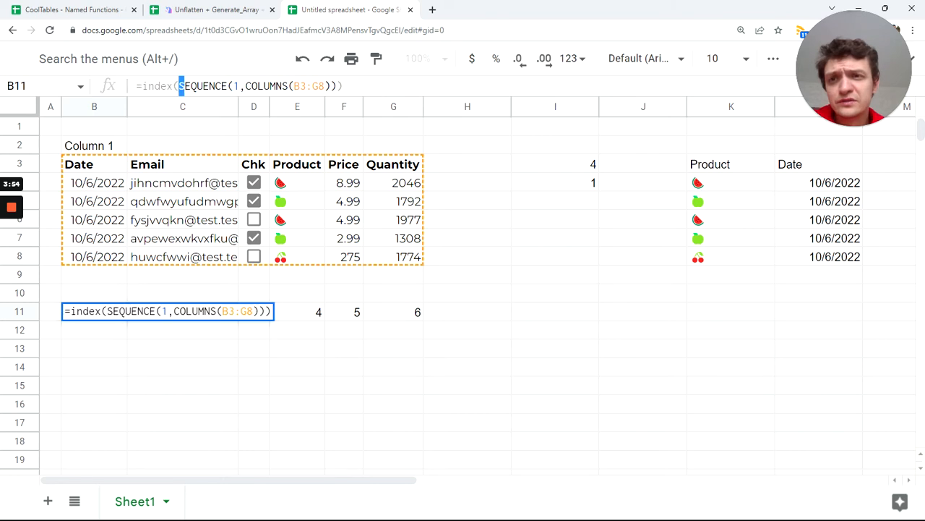
pyautogui.moveTo(181, 86); pyautogui.dragTo(337, 86)
pyautogui.hotkey('ctrl', 'c')
pyautogui.write('MATCH(')
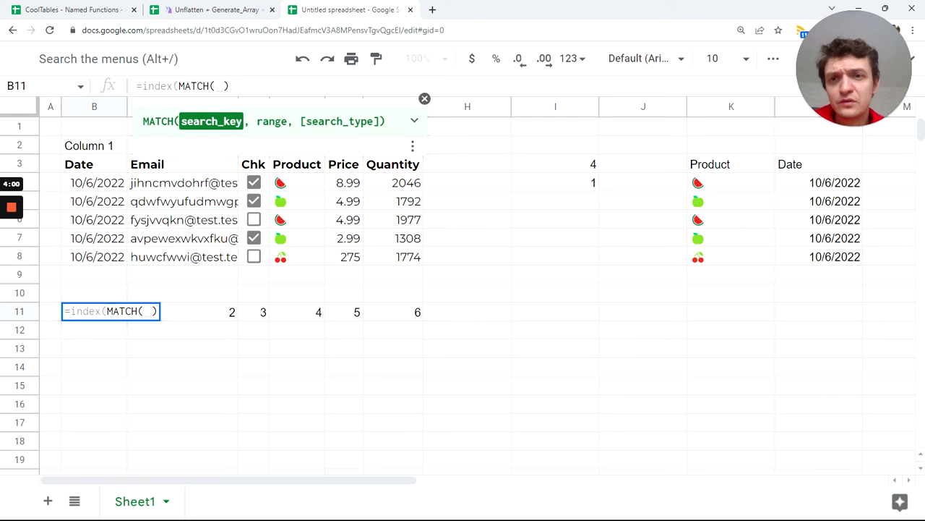
pyautogui.hotkey('ctrl', 'v')
pyautogui.write(',')
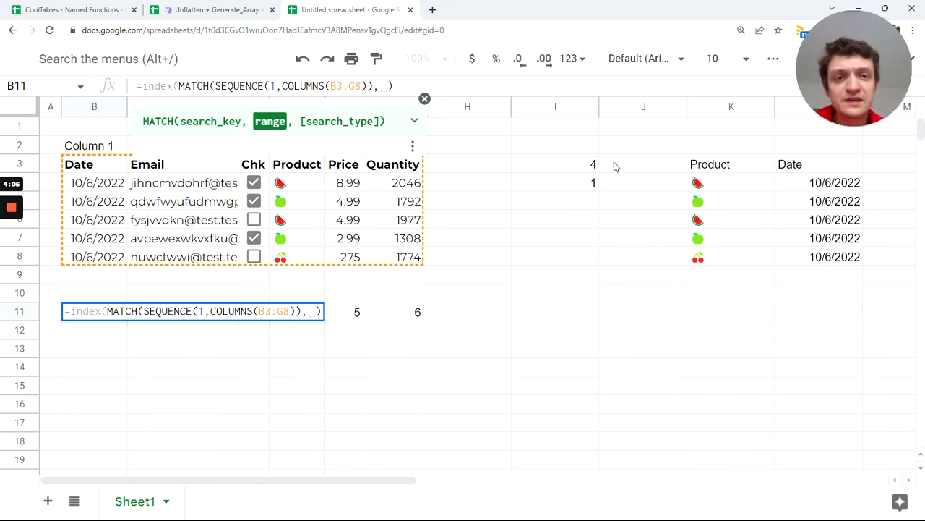
# Set I3:I4 as the MATCH range, leave the search type argument empty, and commit the formula.
pyautogui.moveTo(593, 166); pyautogui.dragTo(597, 189)
pyautogui.write(',')
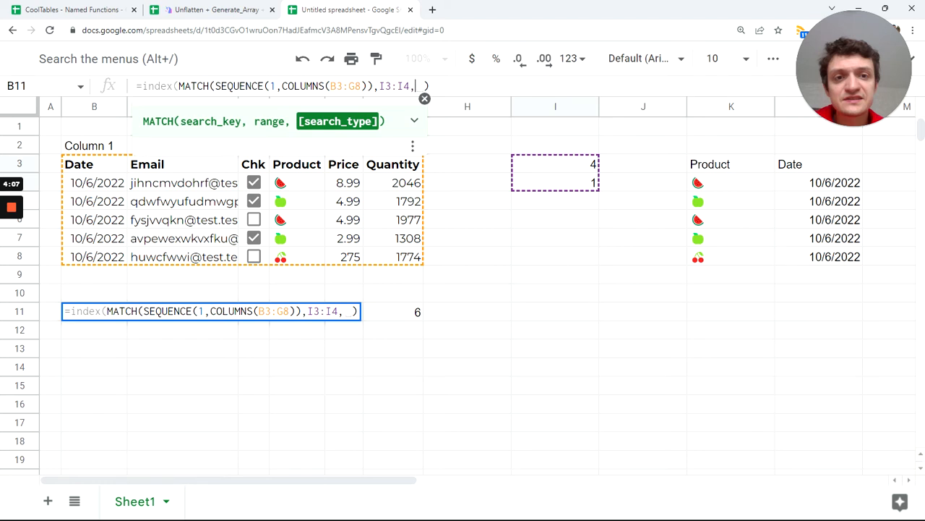
pyautogui.click(419, 85)
pyautogui.press('Return')
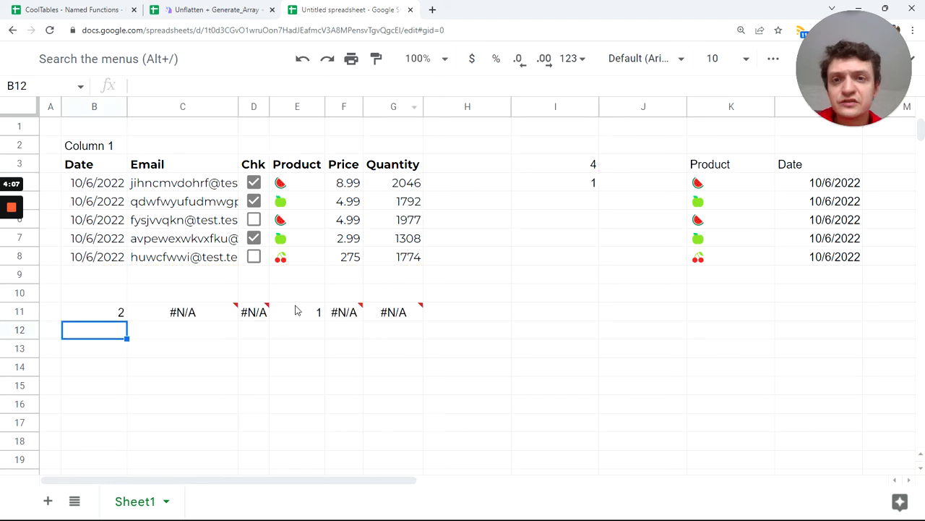
# Compare the MATCH results in row 11 with the column numbers listed in I3:I4.
pyautogui.click(117, 316)
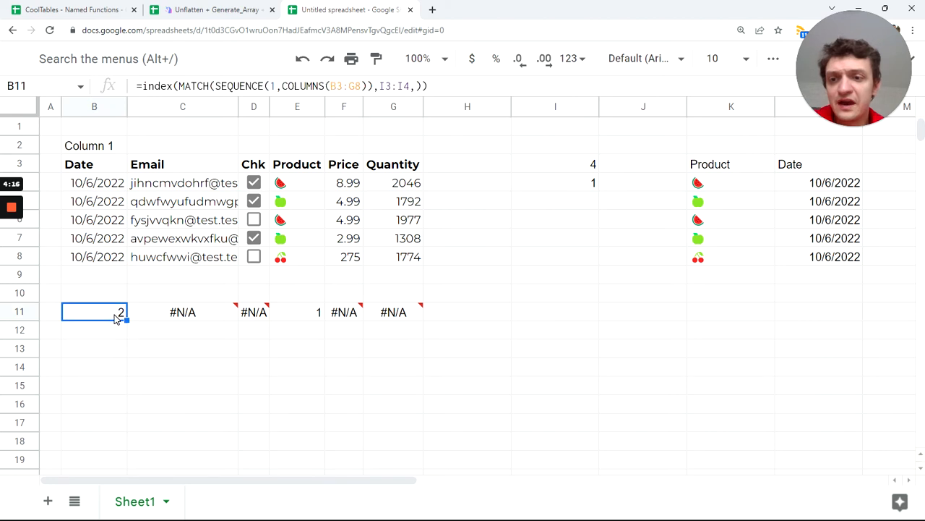
pyautogui.click(170, 318)
pyautogui.click(560, 184)
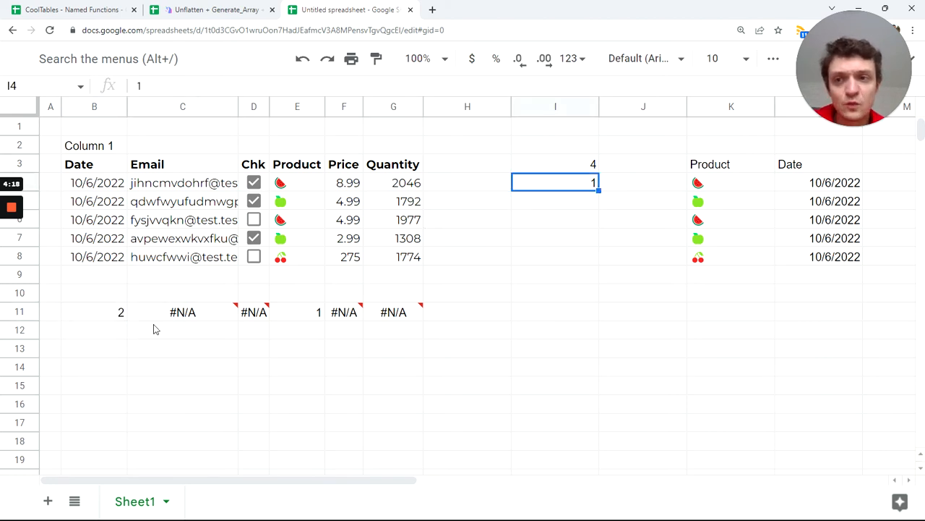
pyautogui.click(202, 315)
pyautogui.click(304, 314)
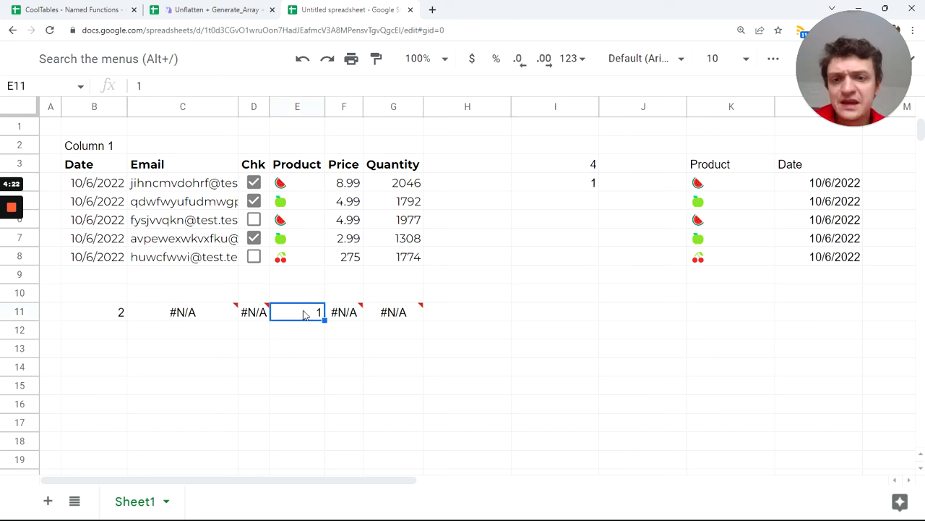
pyautogui.click(571, 169)
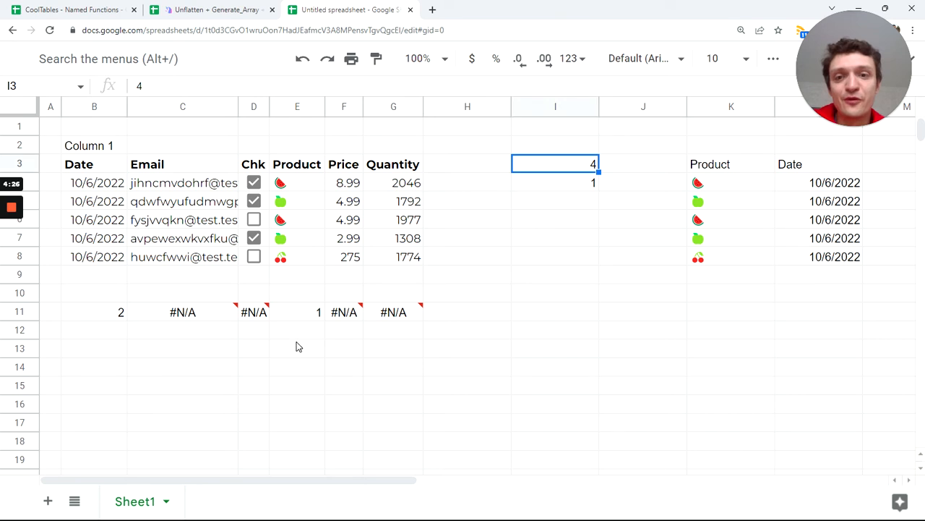
# Remove the INDEX and MATCH formula from B11.
pyautogui.click(103, 312)
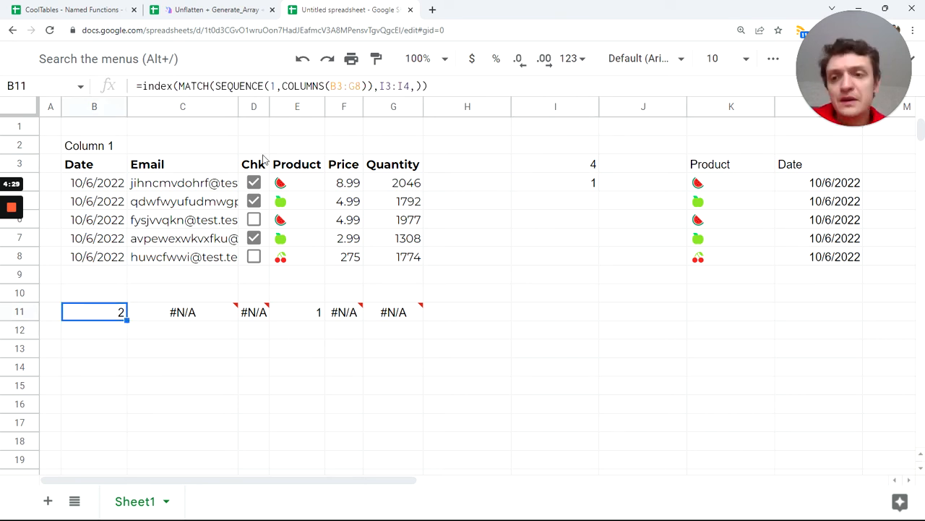
pyautogui.press('BackSpace')
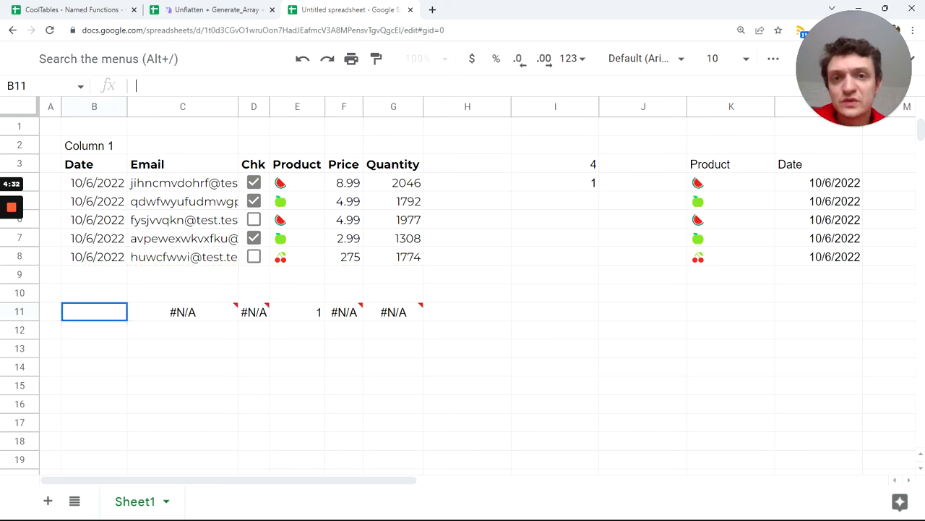
# Enter a FILTER formula in K10 on B3:G8, with index(MATCH(SEQUENCE(1,COLUMNS(B3:G8)),I3:I4,)) as the condition.
pyautogui.click(708, 303)
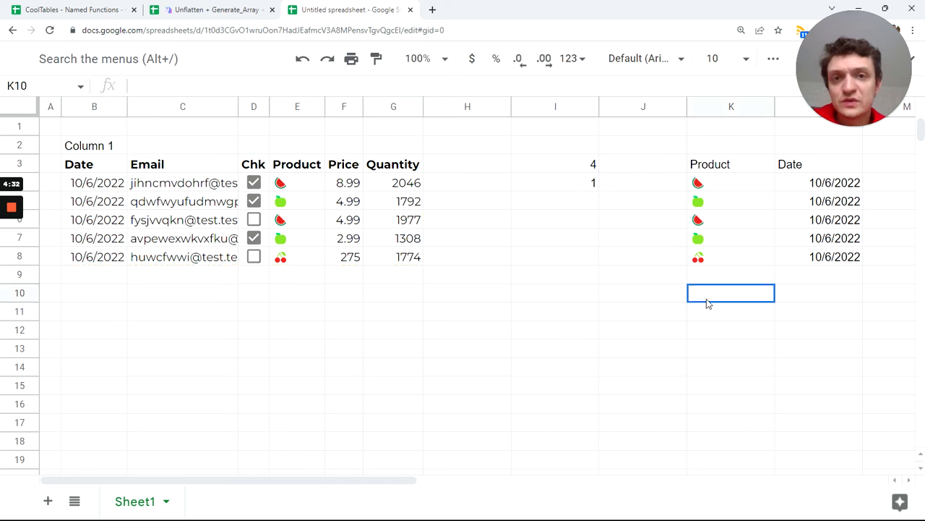
pyautogui.write('=fi')
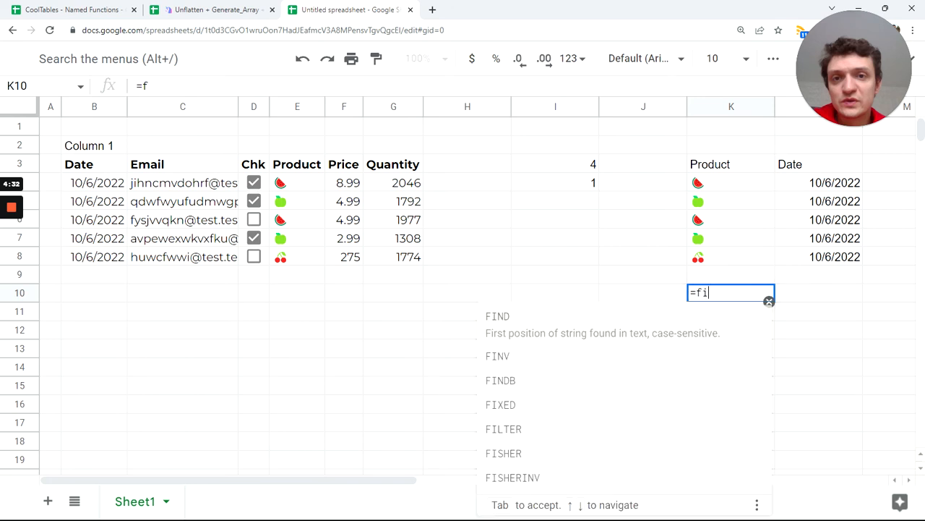
pyautogui.write('l')
pyautogui.press('Tab')
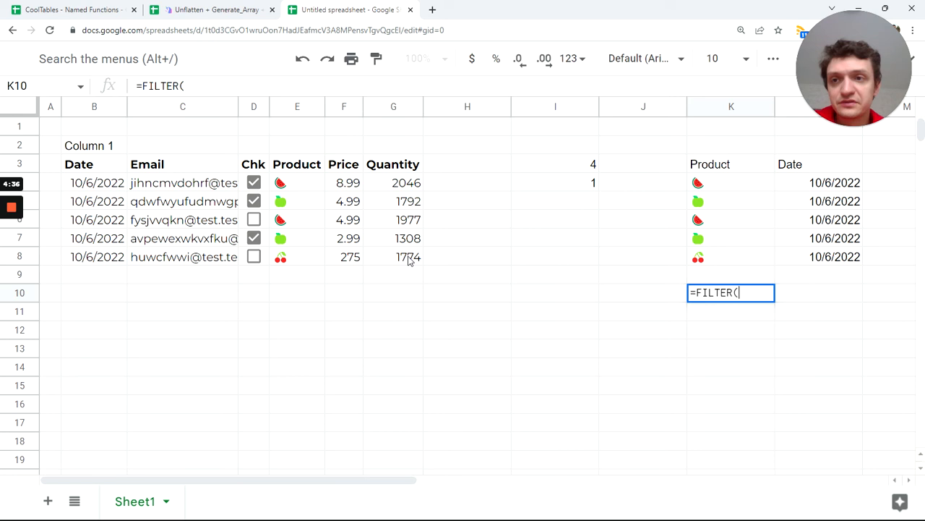
pyautogui.write('B3:G8,index(MATCH(SEQUENCE(1,COLUMNS(B3:G8)),I3:I4,))')
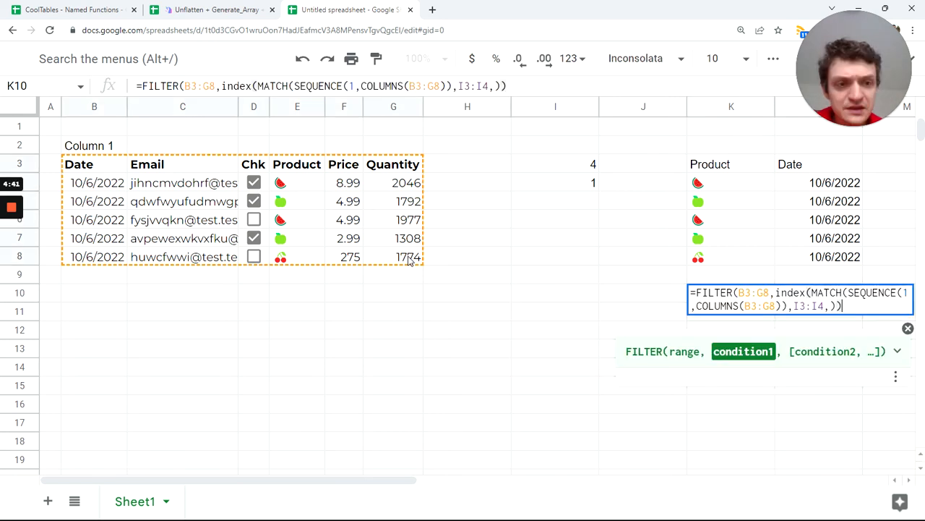
pyautogui.press('Return')
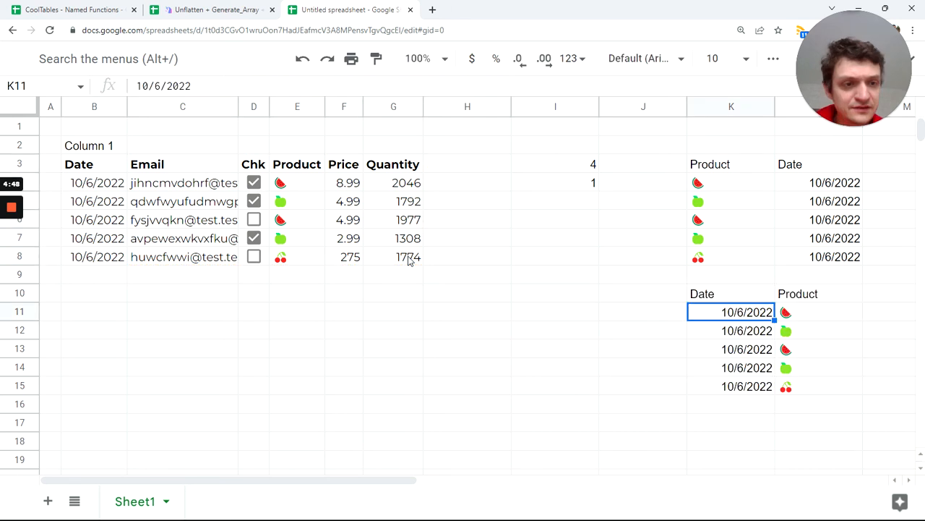
# Compare the FILTER formula and its output at K10 with the source Date column and the MAKEARRAY formula in K3.
pyautogui.click(732, 298)
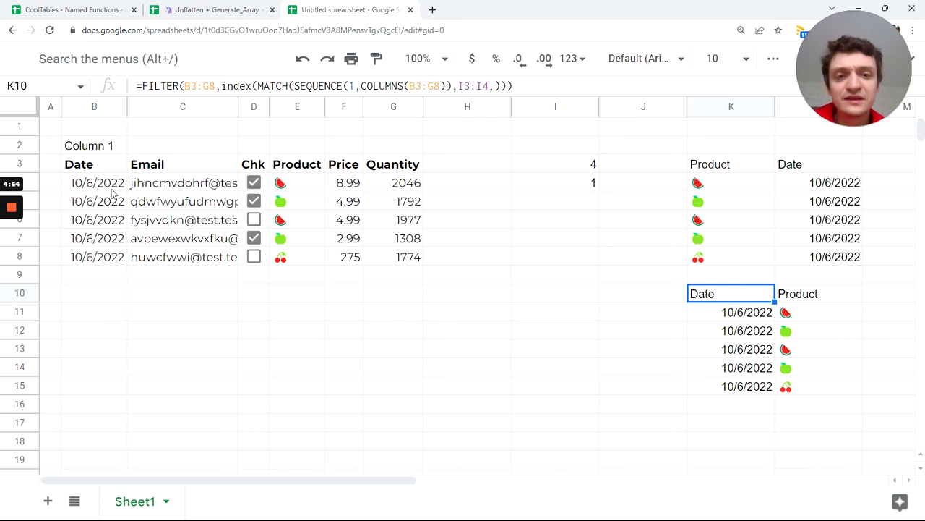
pyautogui.moveTo(101, 183); pyautogui.dragTo(102, 257)
pyautogui.click(715, 299)
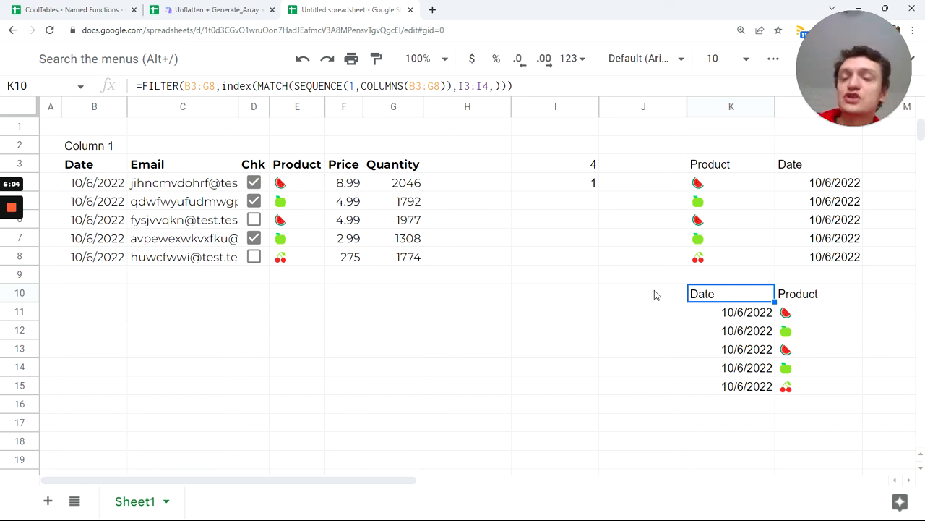
pyautogui.click(714, 170)
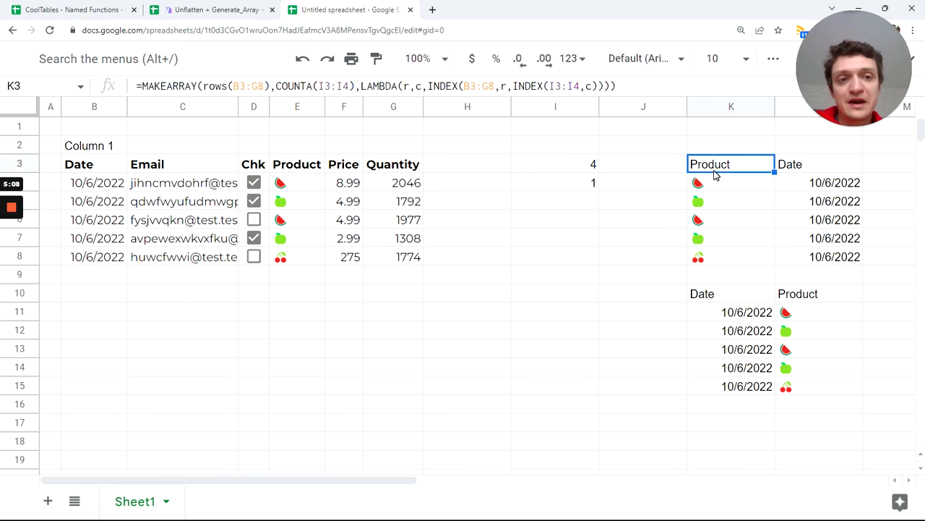